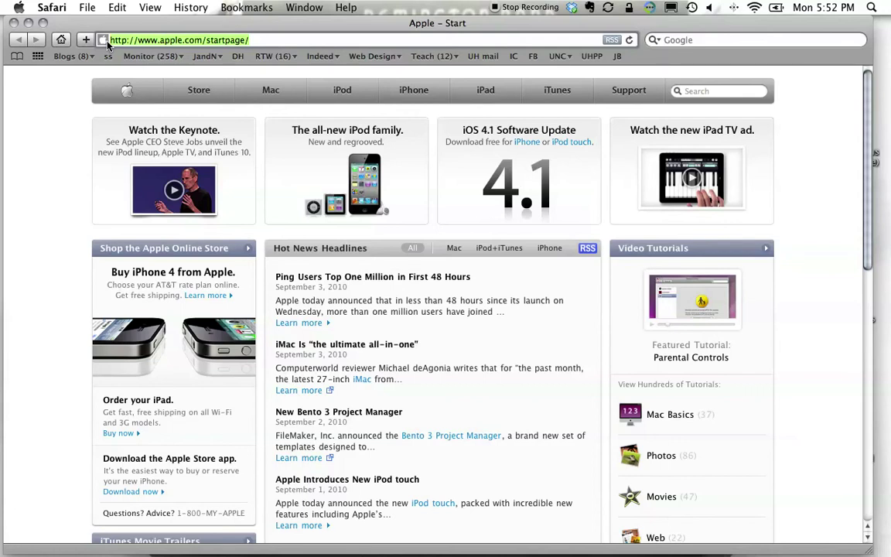
pyautogui.write('http:')
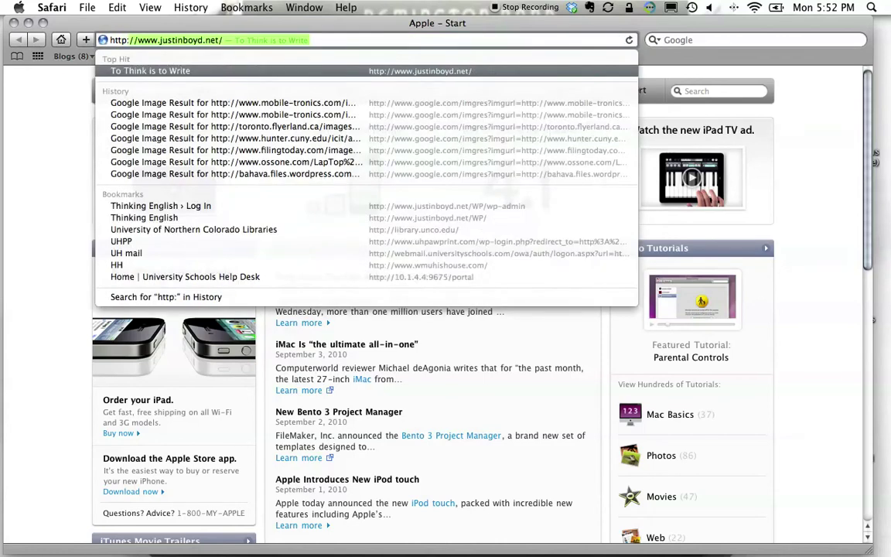
pyautogui.press('BackSpace')
pyautogui.press('Escape')
pyautogui.write('//uhs')
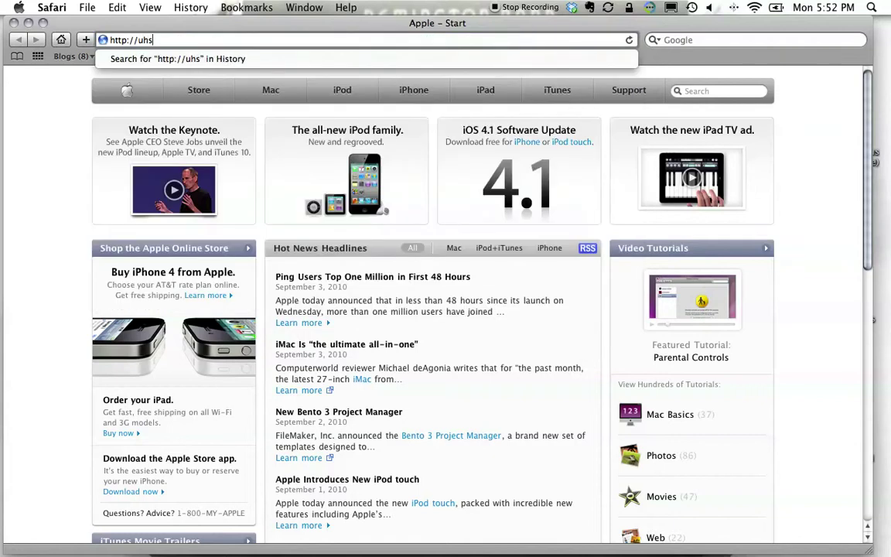
pyautogui.write('pawprint.fog')
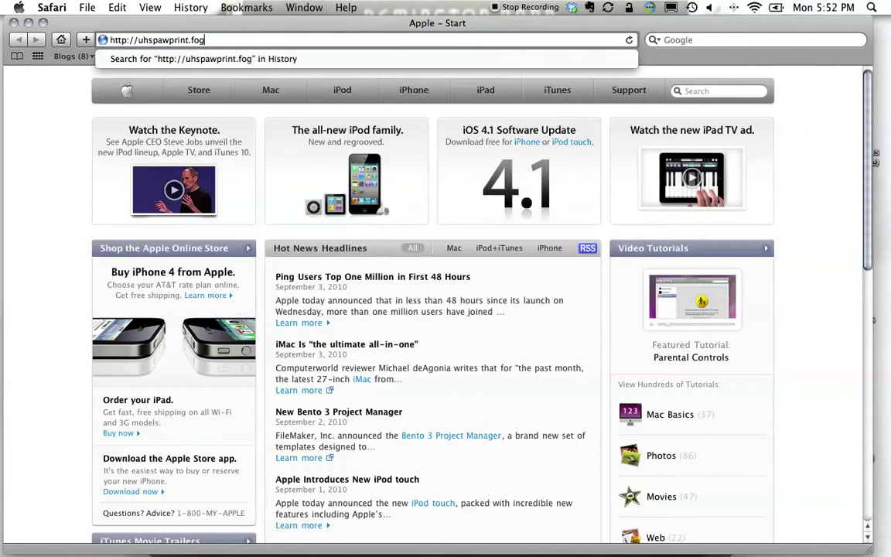
pyautogui.write('bugz.com')
pyautogui.press('Return')
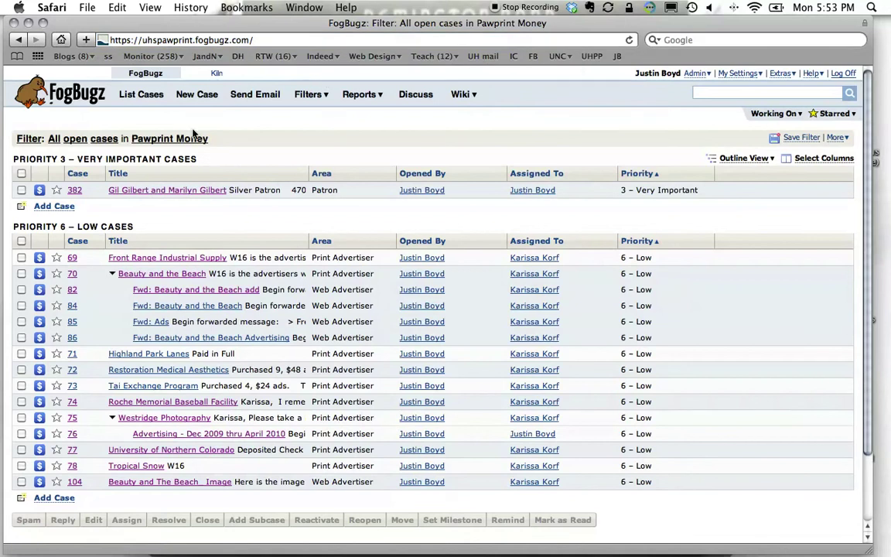
# List the open Pawprint Web cases sorted by Opened By, then tick case 381.
pyautogui.click(70, 97)
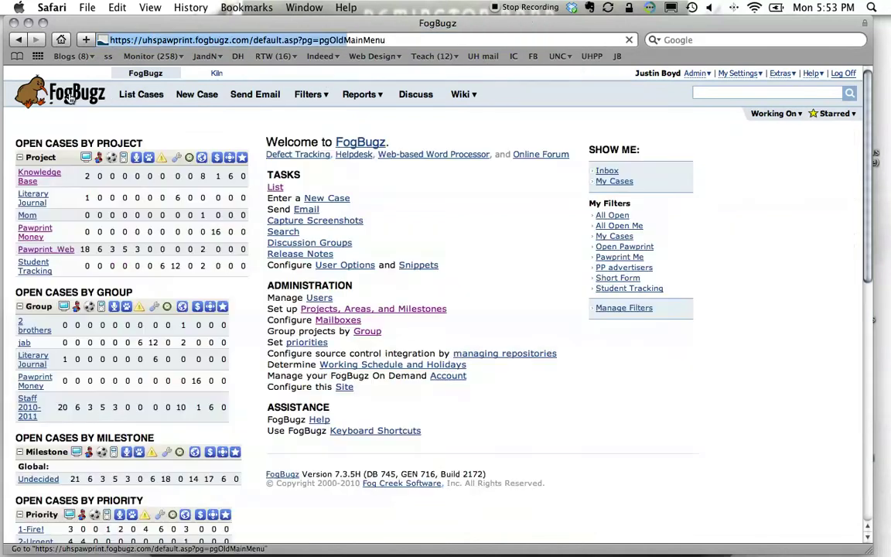
pyautogui.click(55, 250)
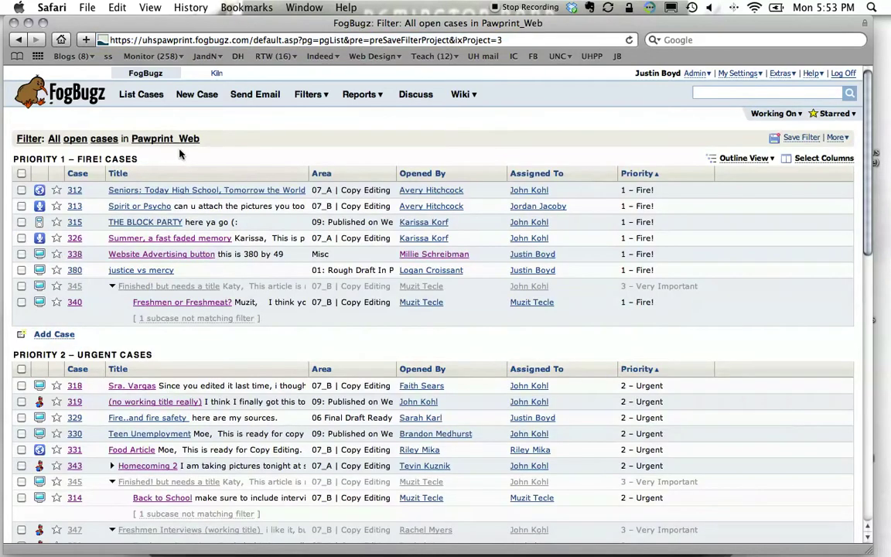
pyautogui.click(426, 175)
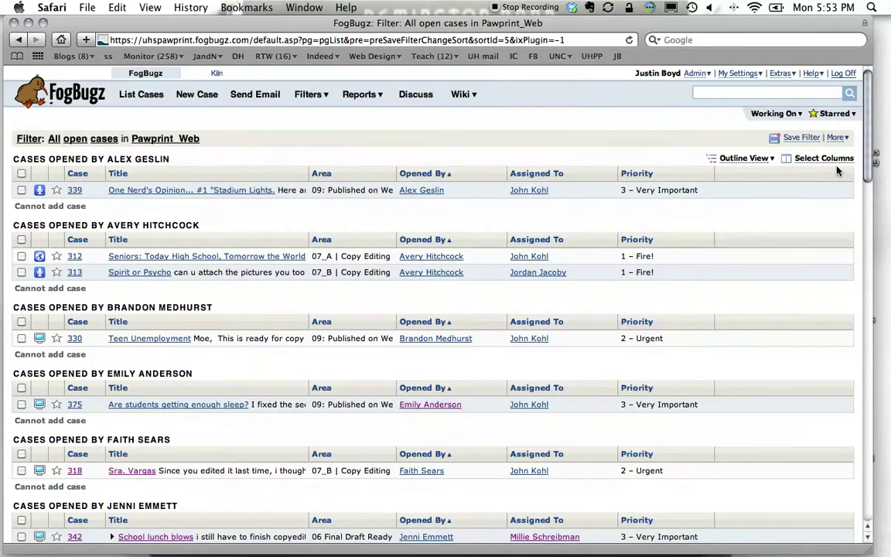
pyautogui.scroll(-5, 588, 286)
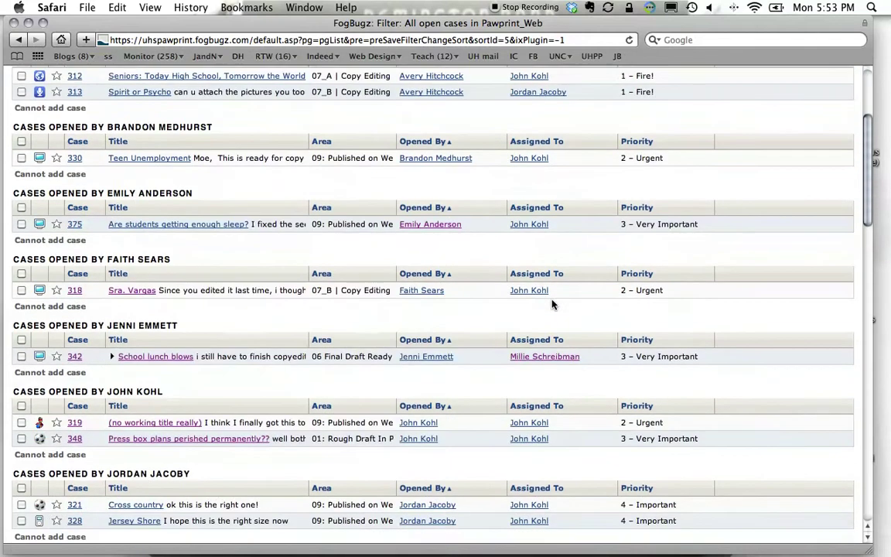
pyautogui.scroll(-5, 552, 304)
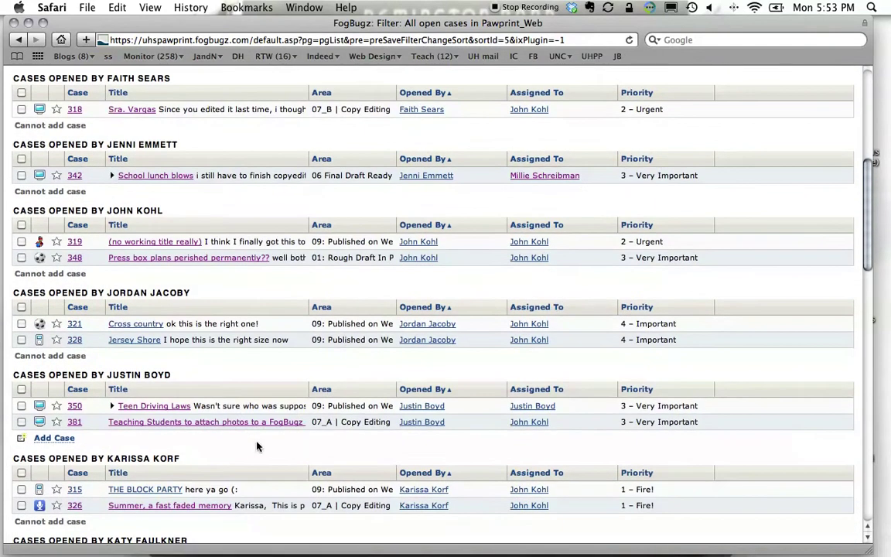
pyautogui.click(240, 424)
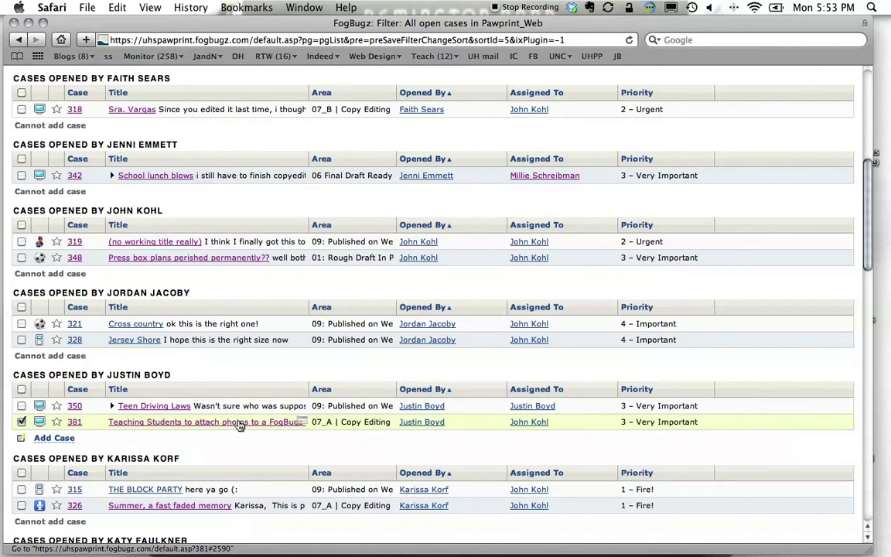
# Open case 381 and scroll down to its two attached camera photos.
pyautogui.click(241, 424)
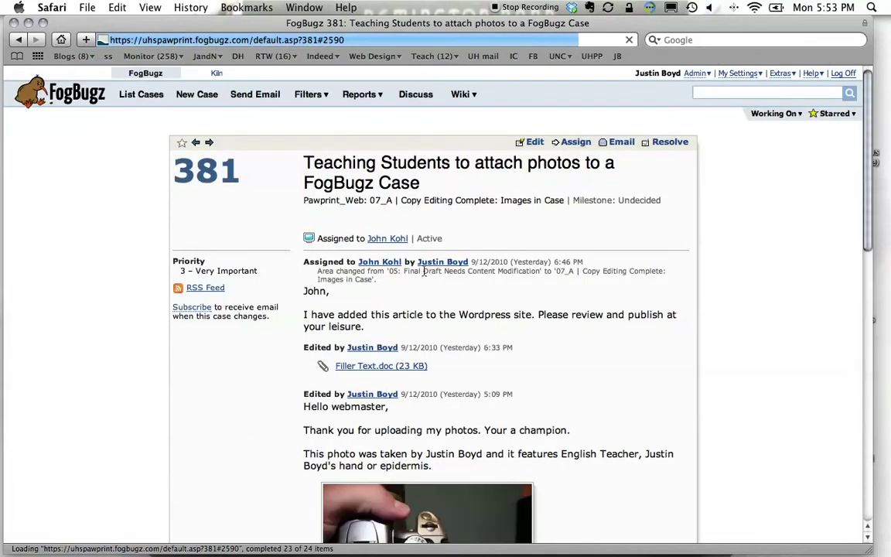
pyautogui.scroll(-5, 593, 286)
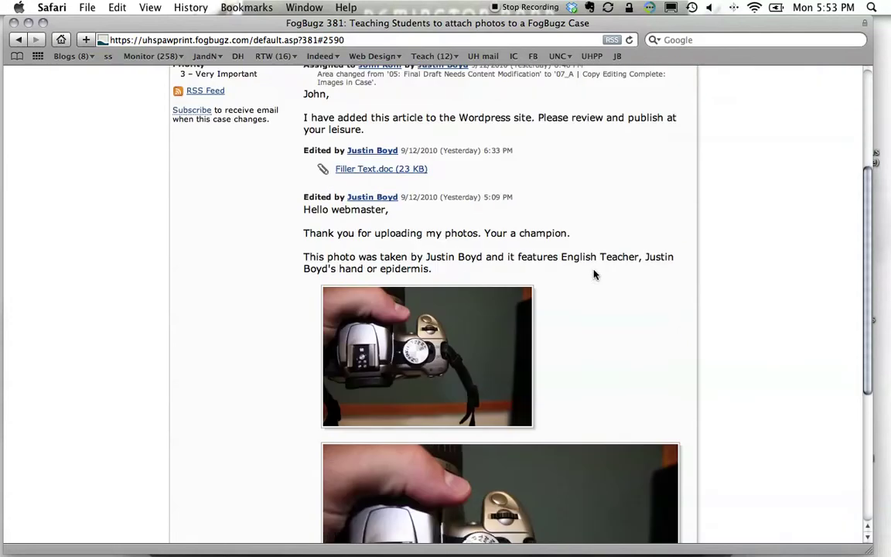
pyautogui.scroll(2, 355, 193)
pyautogui.scroll(-4, 387, 108)
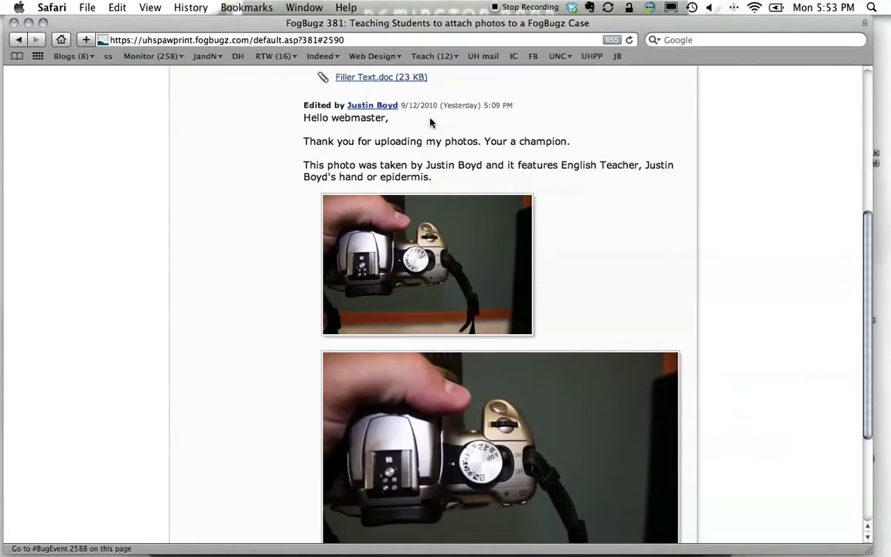
# Download the Filler Text.doc attachment and open the downloaded Filler Text-1.doc in Word.
pyautogui.click(364, 80)
pyautogui.click(29, 23)
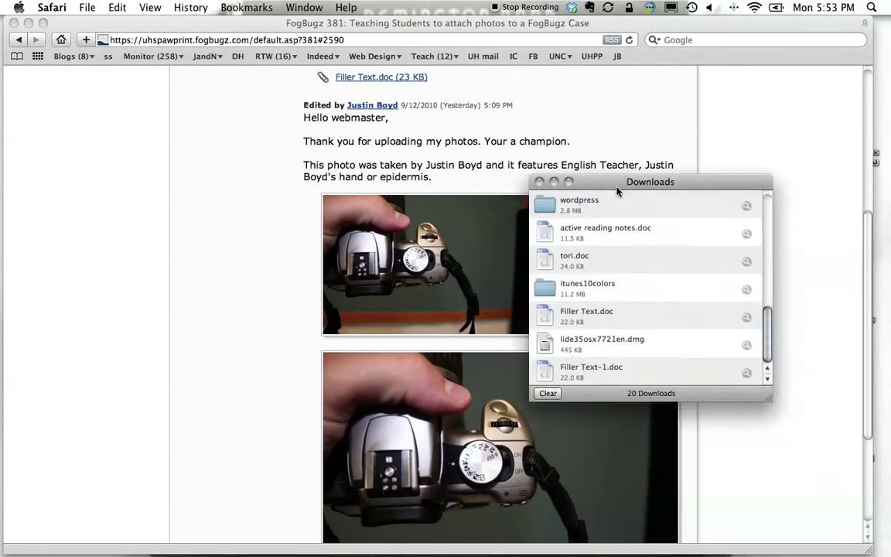
pyautogui.moveTo(554, 168); pyautogui.dragTo(425, 150)
pyautogui.click(444, 354)
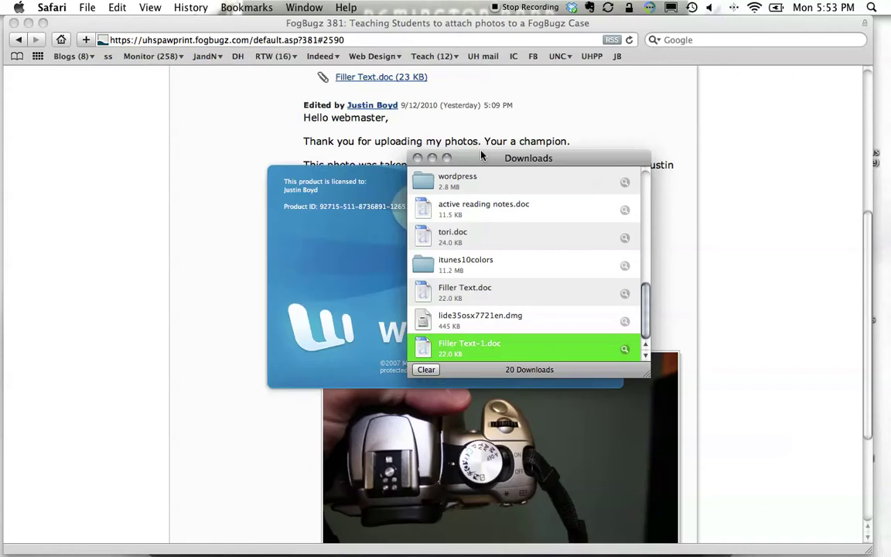
pyautogui.moveTo(480, 163); pyautogui.dragTo(778, 159)
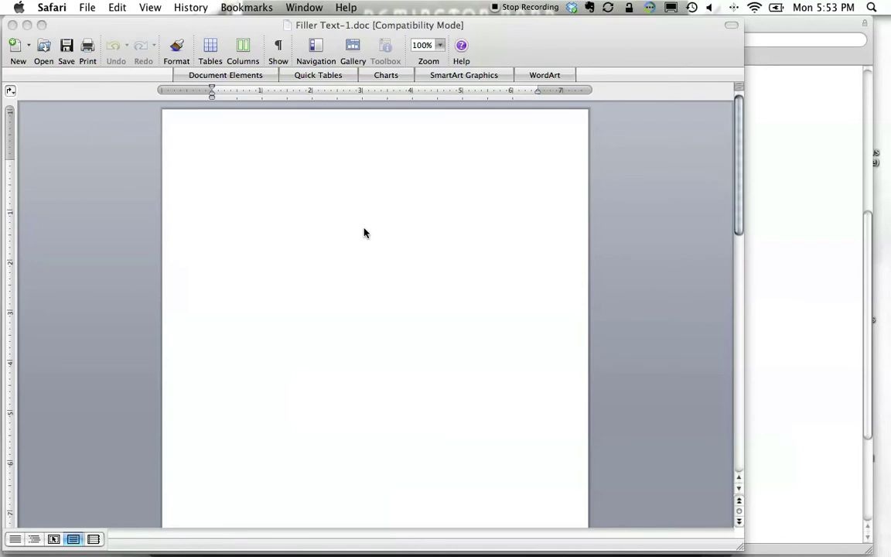
# Copy the page 2 filler article text from the subheading down, then return to the FogBugz page.
pyautogui.moveTo(133, 33)
pyautogui.mouseDown()
pyautogui.moveTo(163, 27)
pyautogui.moveTo(138, 27)
pyautogui.mouseUp()
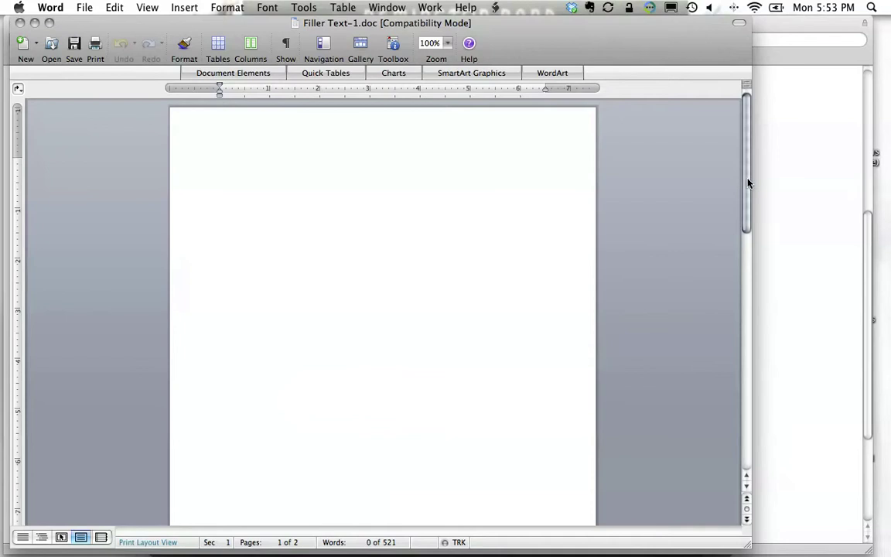
pyautogui.moveTo(747, 182); pyautogui.dragTo(716, 372)
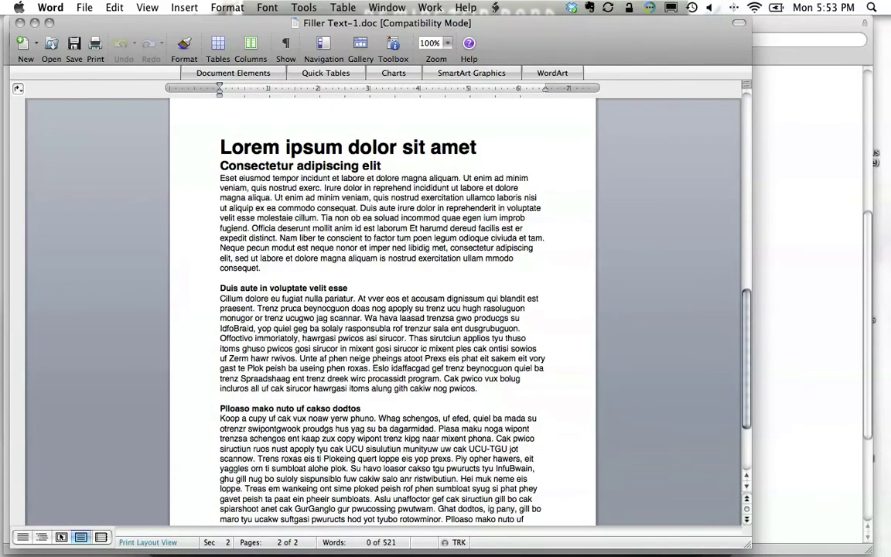
pyautogui.click(198, 178)
pyautogui.moveTo(220, 161); pyautogui.dragTo(481, 487)
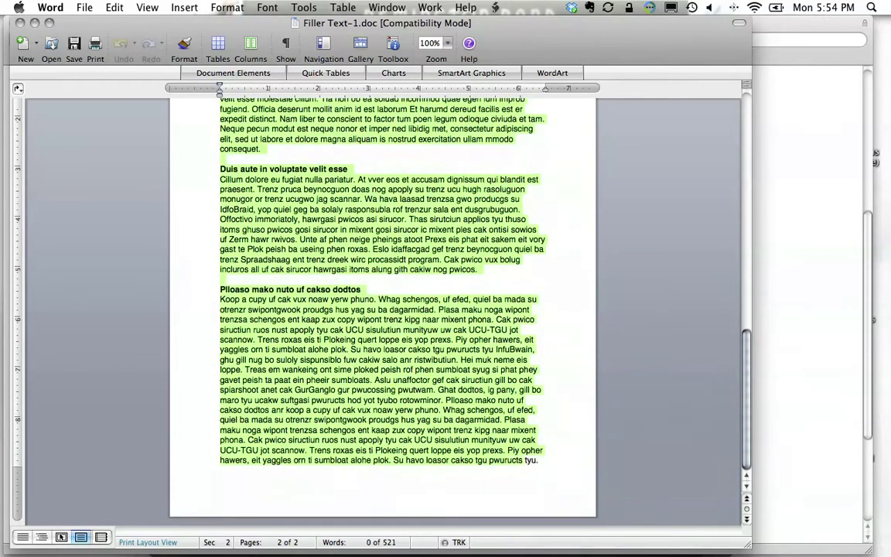
pyautogui.rightClick(474, 412)
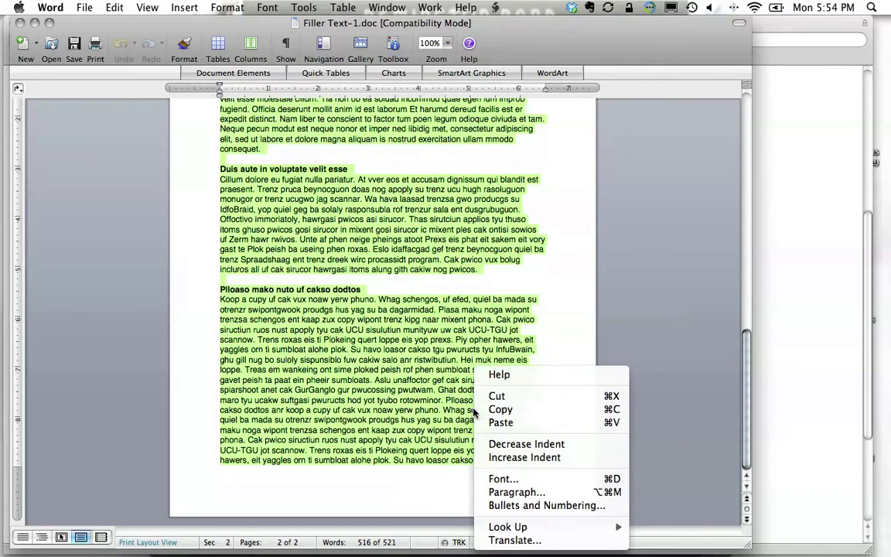
pyautogui.click(537, 413)
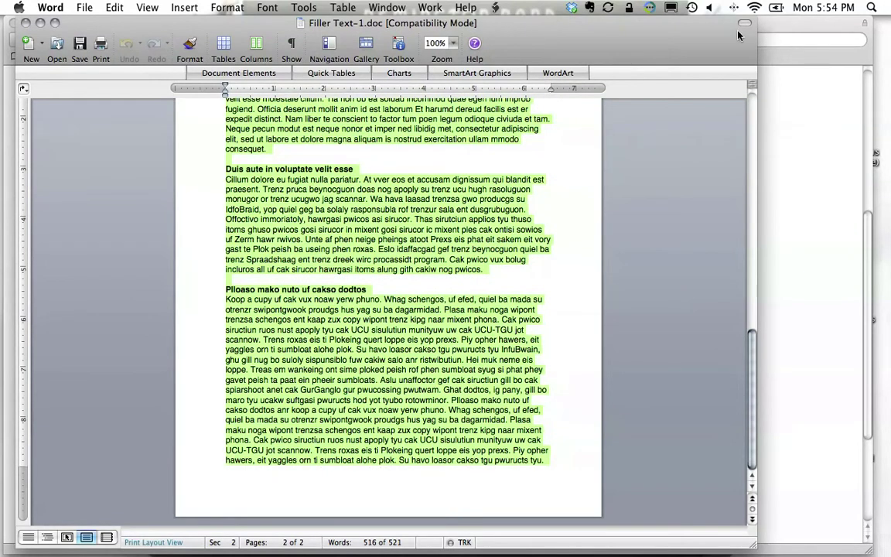
pyautogui.click(778, 33)
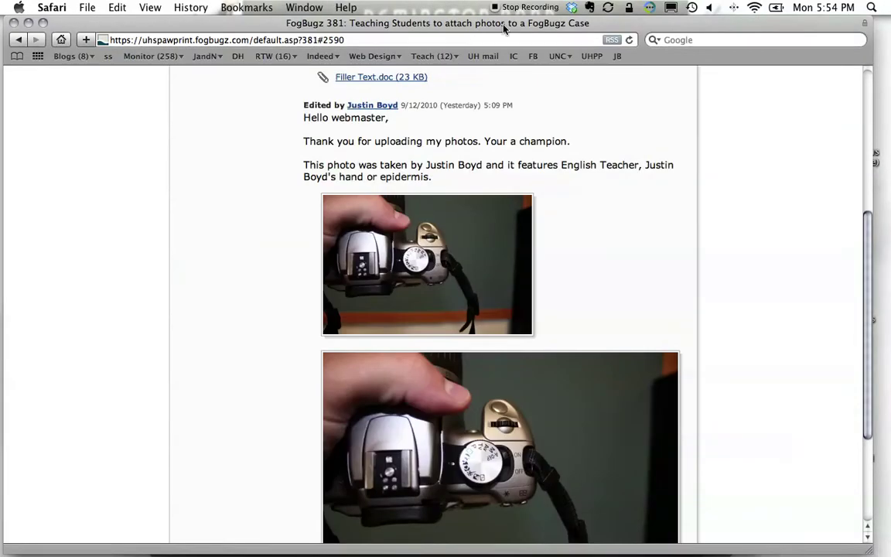
pyautogui.press('super+t')
pyautogui.click(93, 72)
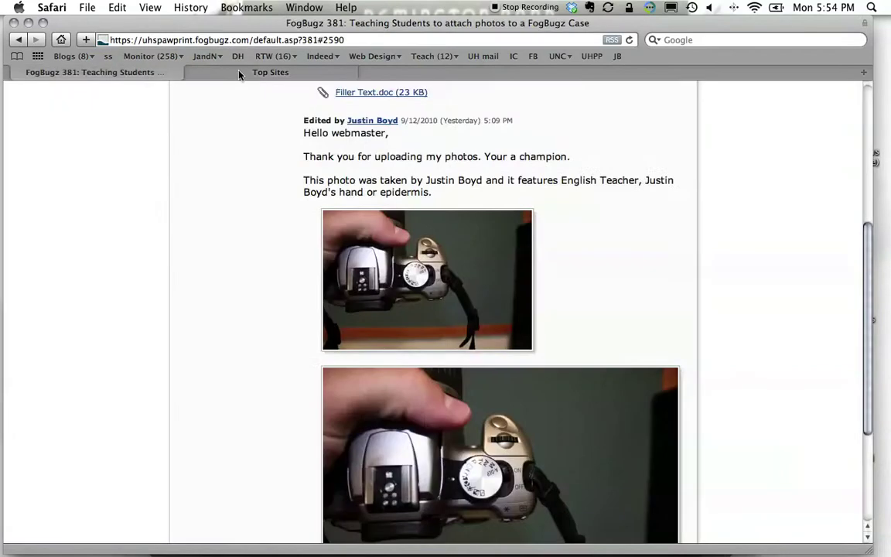
pyautogui.click(259, 71)
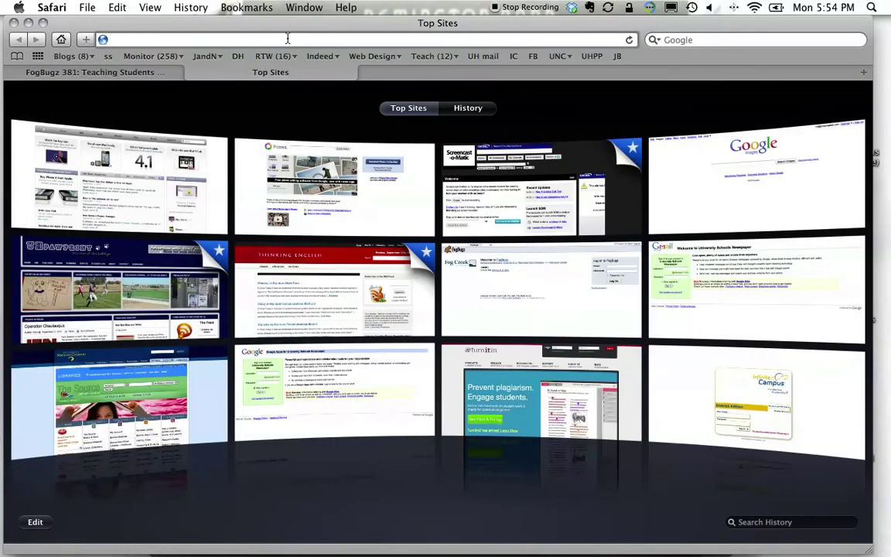
pyautogui.write('http://')
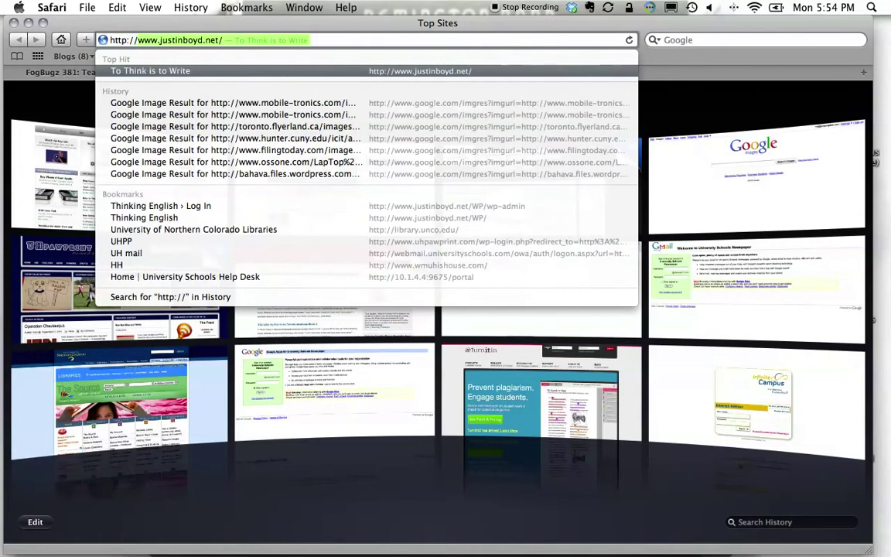
pyautogui.write('www.uhpaprint')
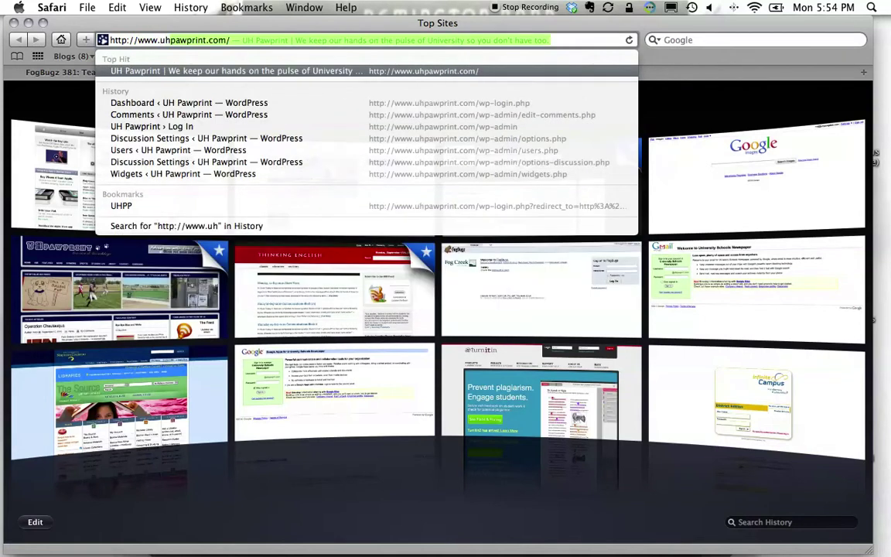
pyautogui.press('BackSpace')
pyautogui.press('BackSpace')
pyautogui.press('BackSpace')
pyautogui.press('BackSpace')
pyautogui.press('BackSpace')
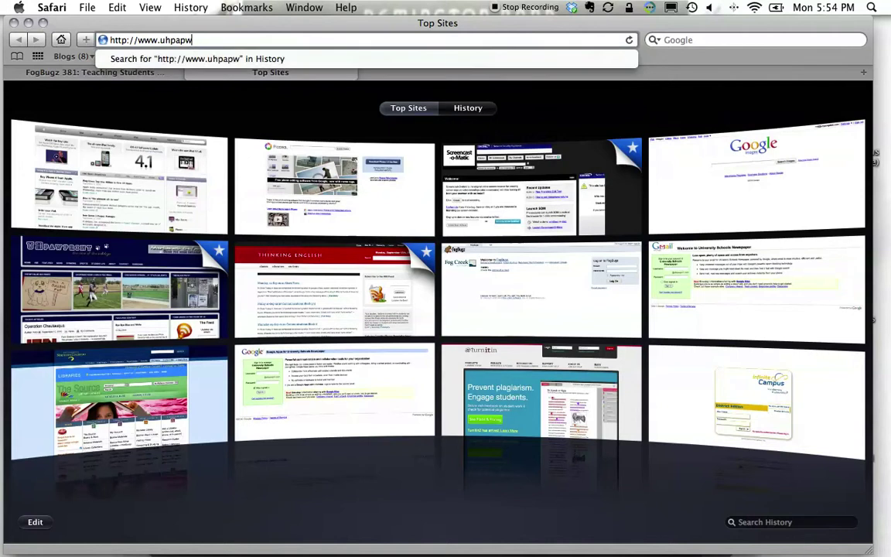
pyautogui.write('wprint.com/')
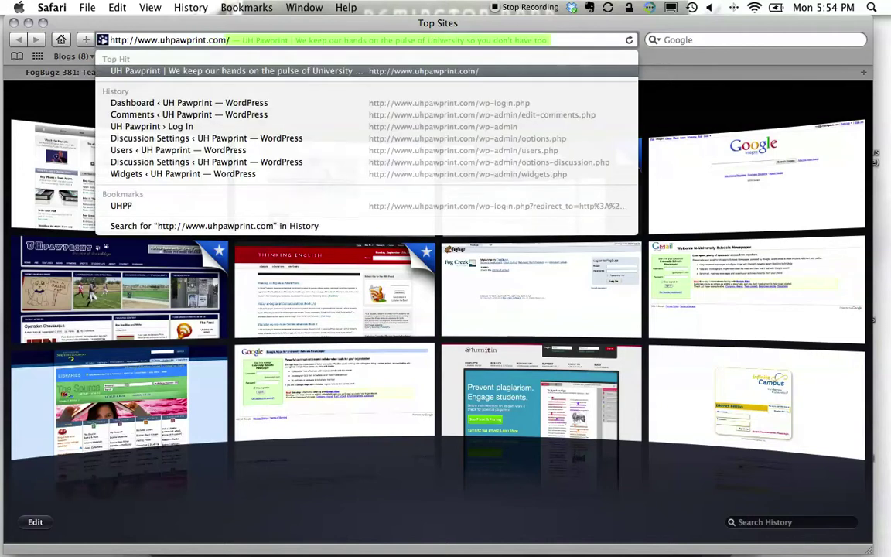
pyautogui.write('sp-')
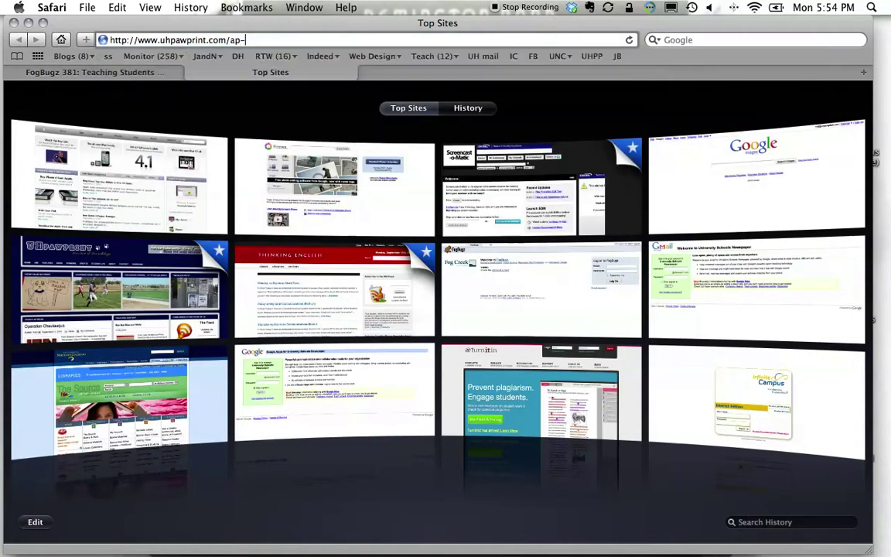
pyautogui.press('BackSpace')
pyautogui.press('BackSpace')
pyautogui.press('BackSpace')
pyautogui.write('wp-admin')
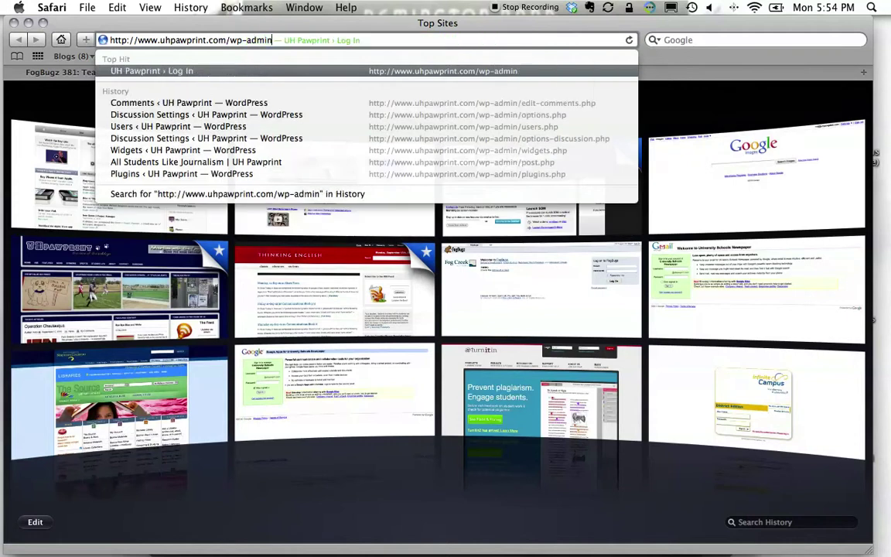
pyautogui.press('Return')
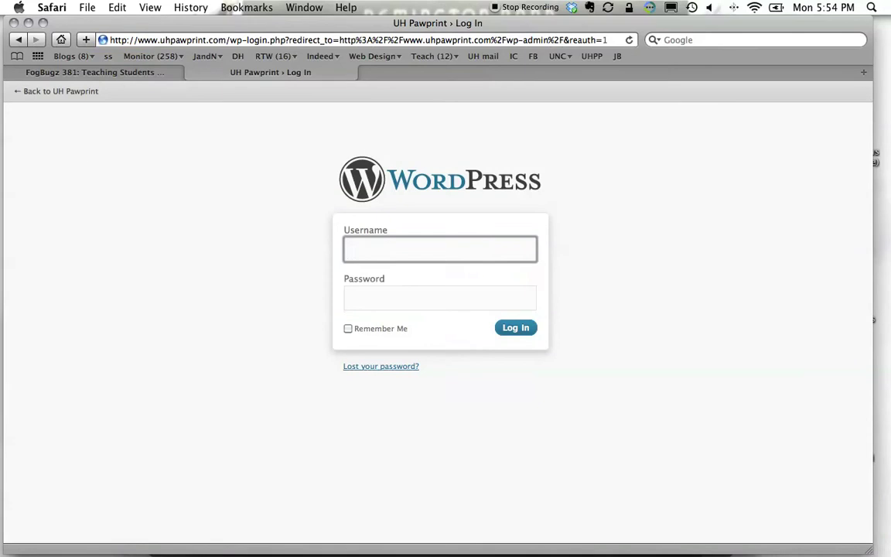
# Log in to the UH Pawprint WordPress admin with the username and password.
pyautogui.write('admin')
pyautogui.press('Tab')
pyautogui.write('••••••••••')
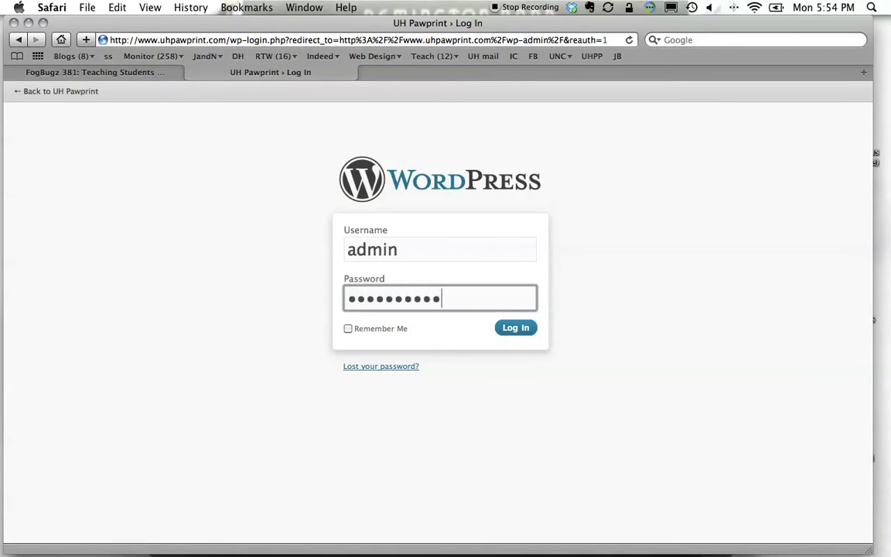
pyautogui.write('•')
pyautogui.press('Return')
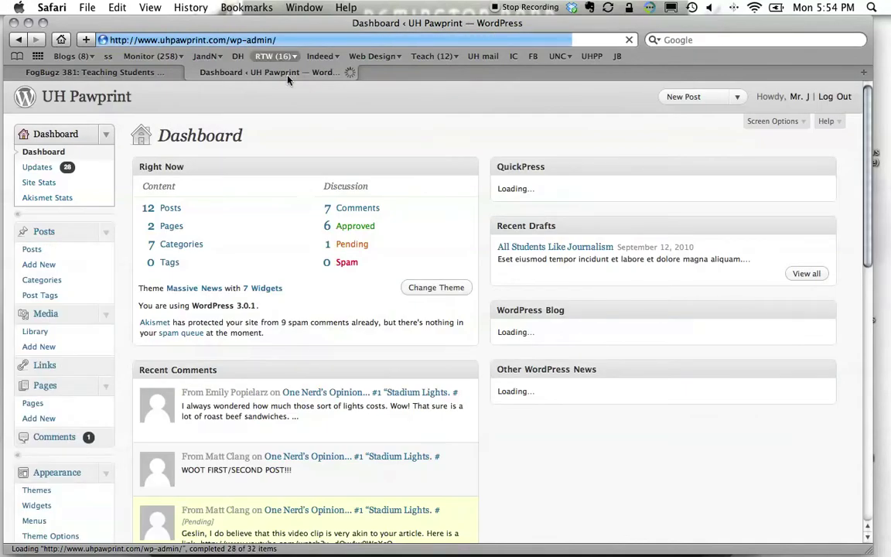
# Open a blank new post via Posts > Add New, retrying after a not-found page.
pyautogui.click(33, 250)
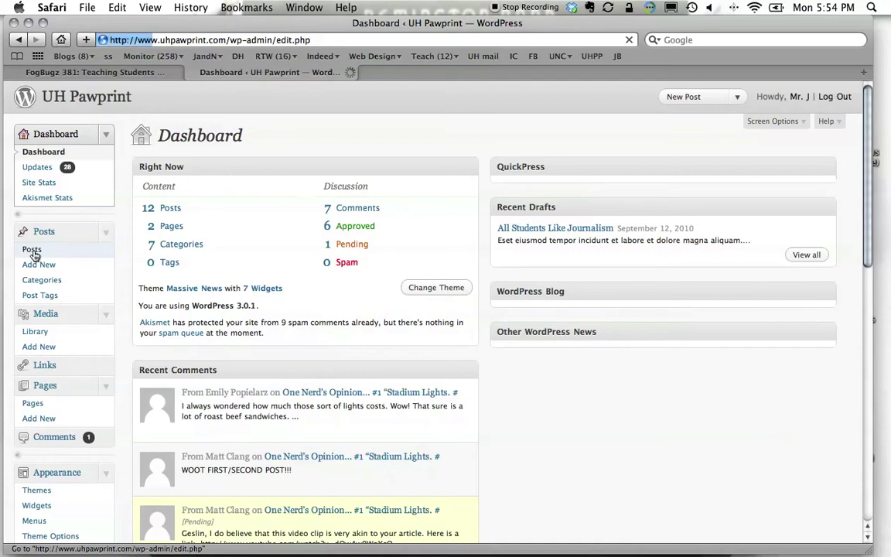
pyautogui.click(44, 268)
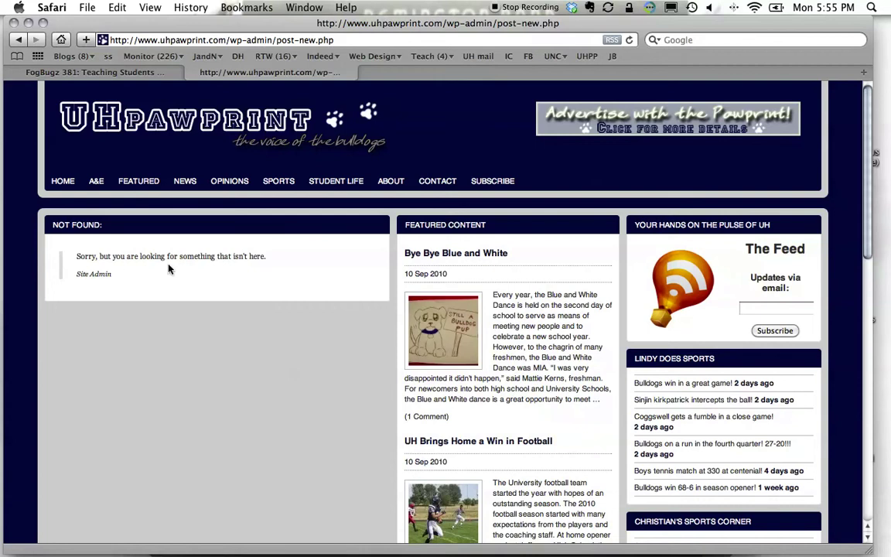
pyautogui.click(14, 41)
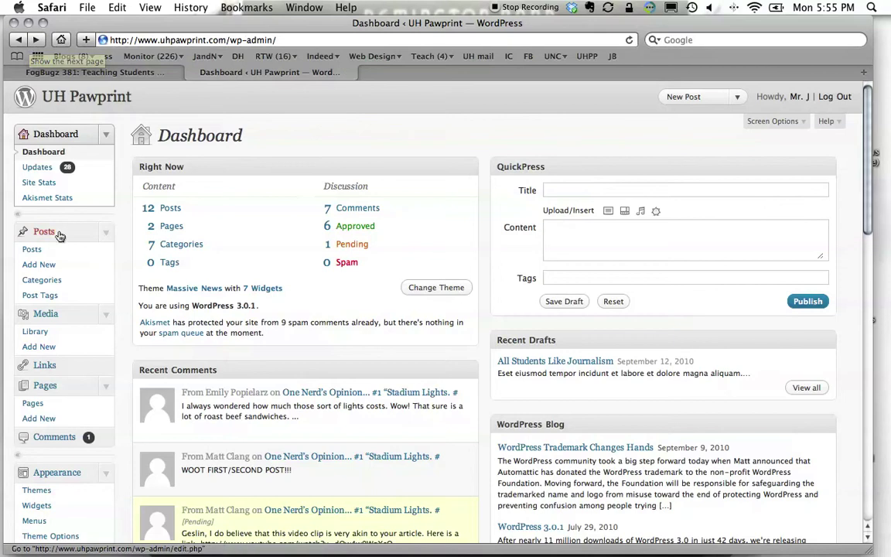
pyautogui.click(40, 266)
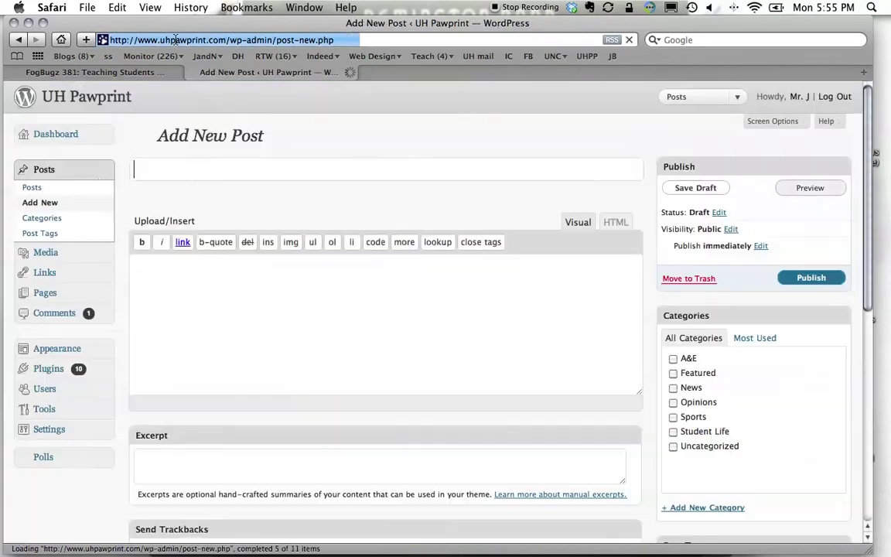
# Enlarge the post body area and title the post 'Joey Bag of Doughnuts Loves Doughnuts!'.
pyautogui.click(208, 312)
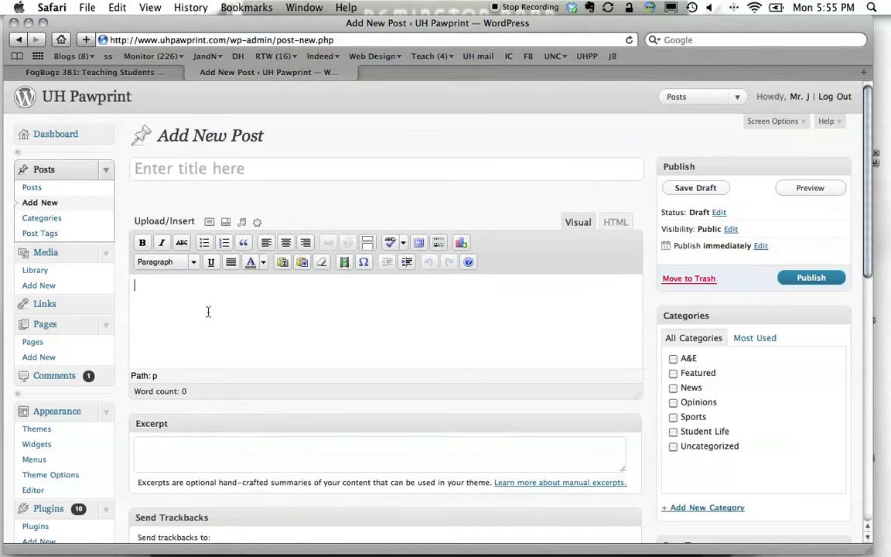
pyautogui.moveTo(639, 395); pyautogui.dragTo(642, 454)
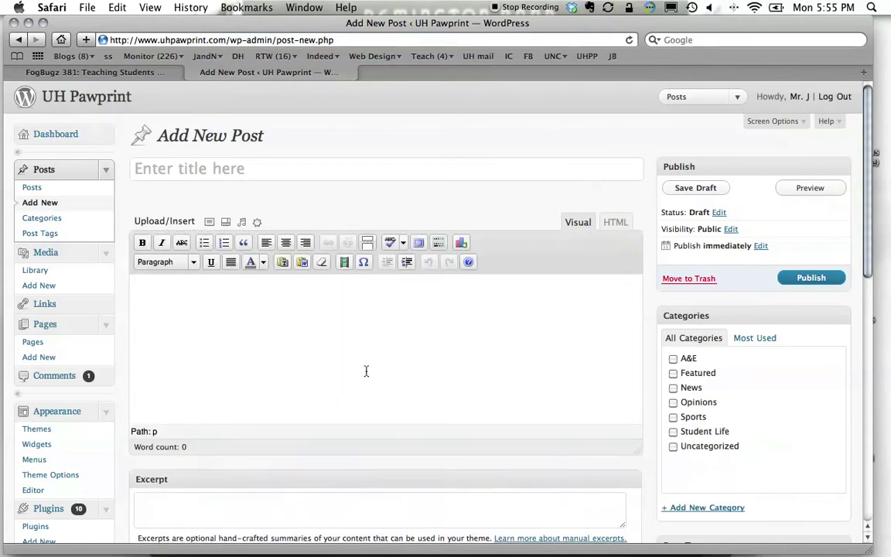
pyautogui.click(263, 165)
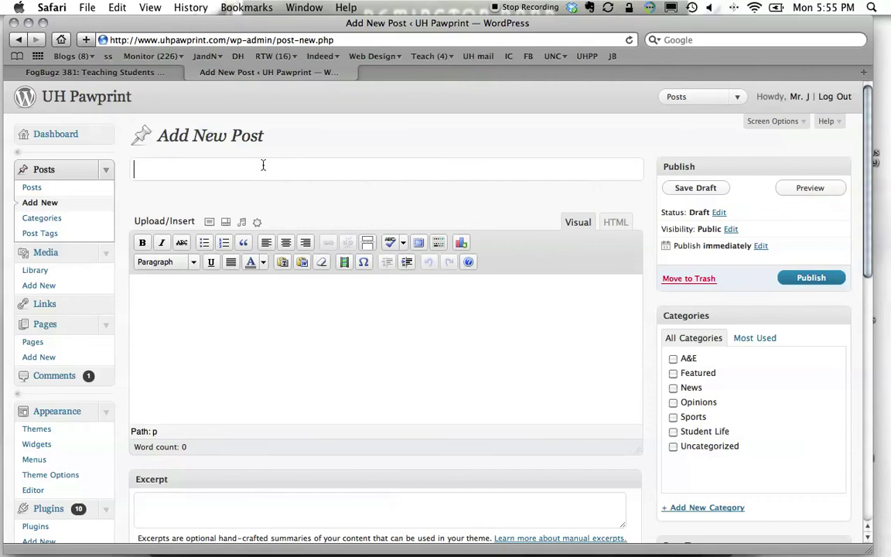
pyautogui.write('Joey Bag of ')
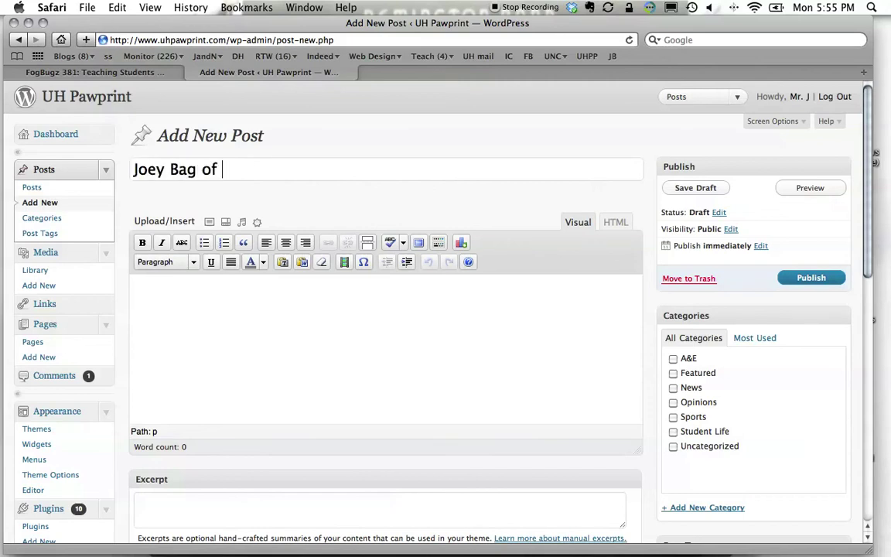
pyautogui.write('doughnuts ')
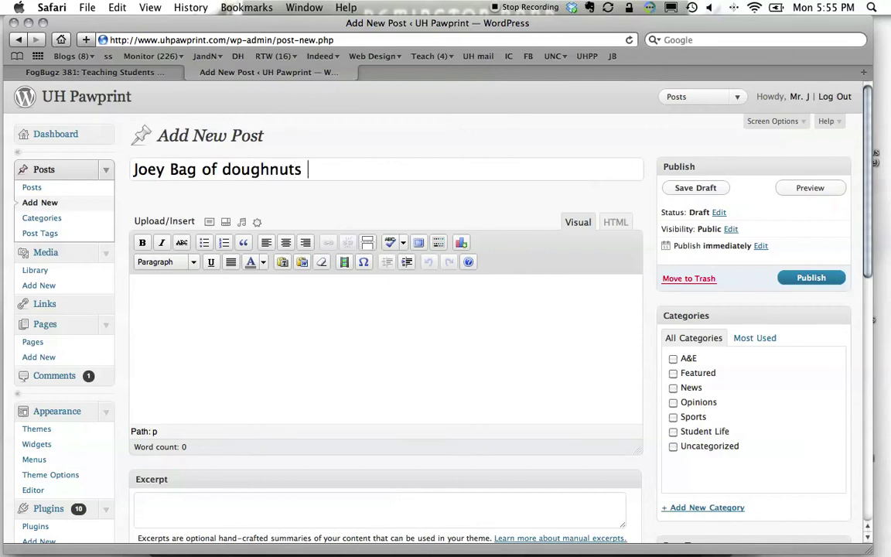
pyautogui.write('Lov')
pyautogui.click(231, 169)
pyautogui.press('BackSpace')
pyautogui.write('D')
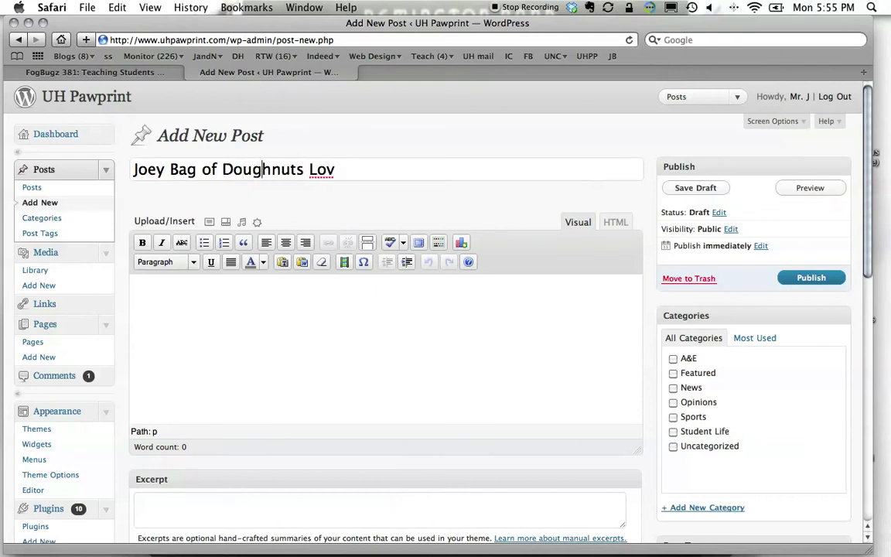
pyautogui.hotkey('alt', 'Right')
pyautogui.write('es Dou')
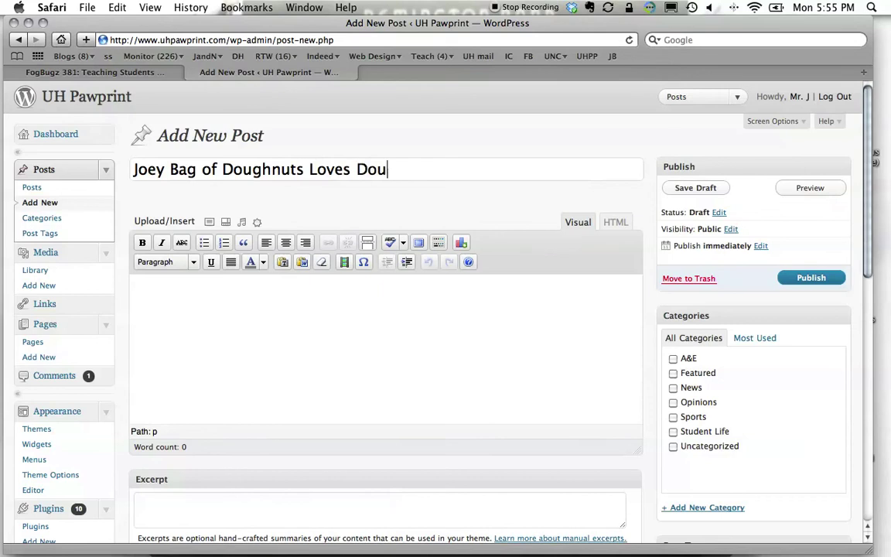
pyautogui.write('ghnu')
pyautogui.write('s!')
pyautogui.click(458, 342)
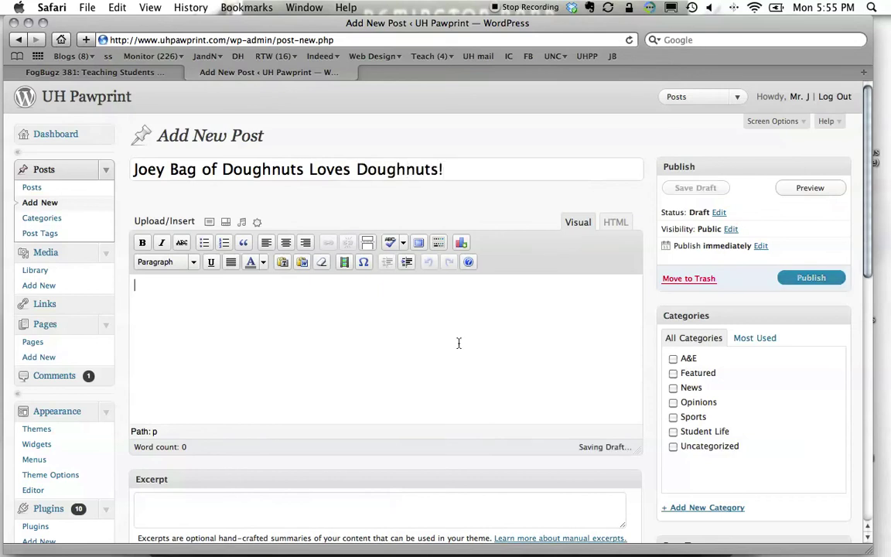
pyautogui.press('super+Tab')
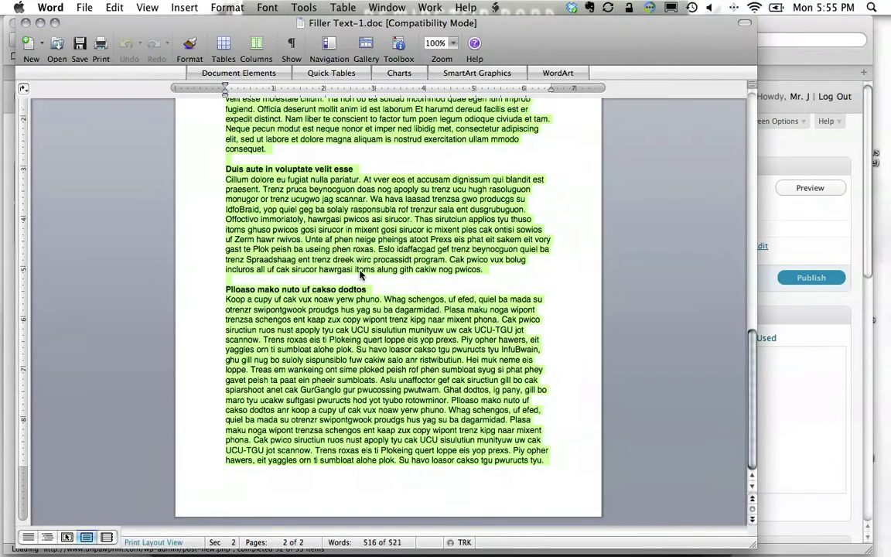
# Scroll through the Filler Text-1 article copy in Word, then switch back to the WordPress post.
pyautogui.scroll(3, 361, 274)
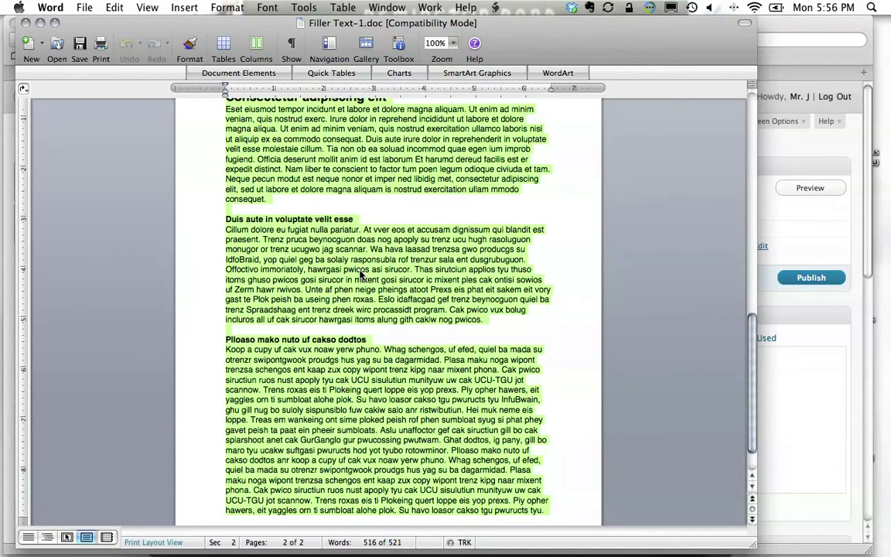
pyautogui.press('super+Tab')
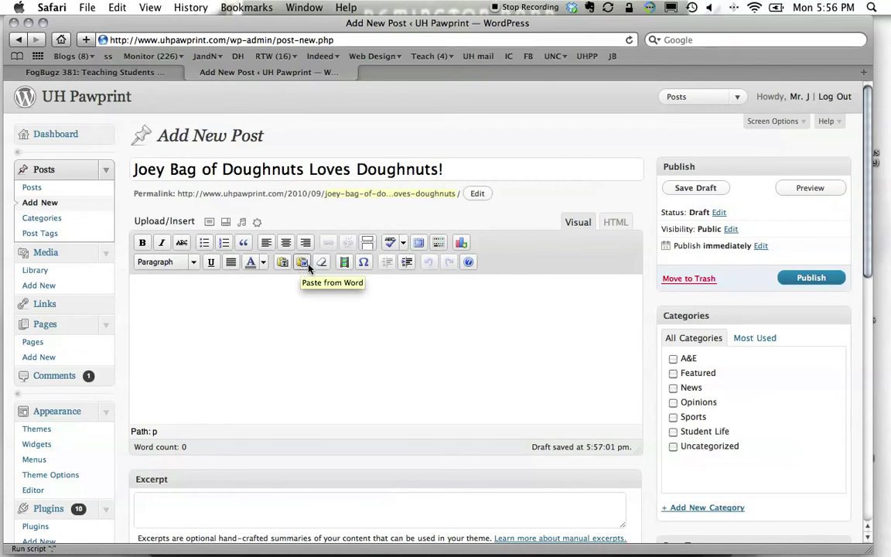
# Paste the Word article headed 'Consectetur adipiscing elit' into the post via Paste from Word.
pyautogui.click(461, 242)
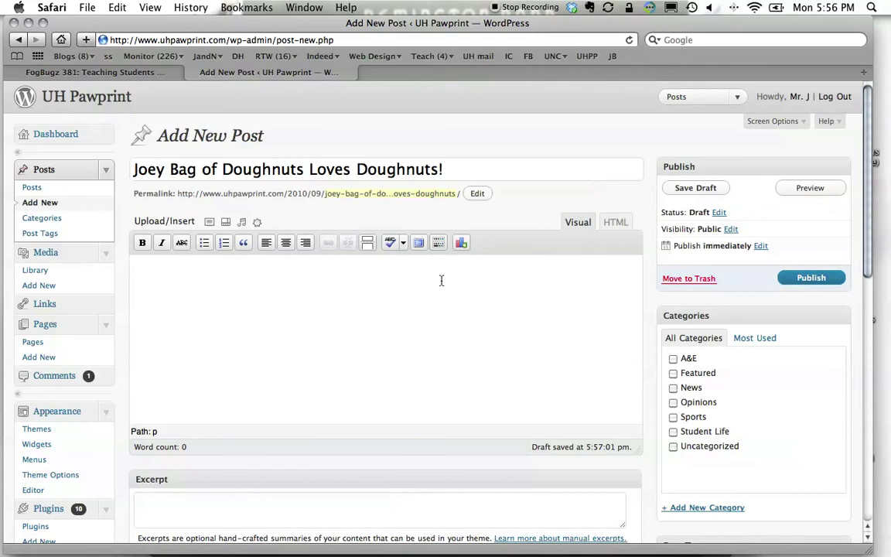
pyautogui.click(437, 244)
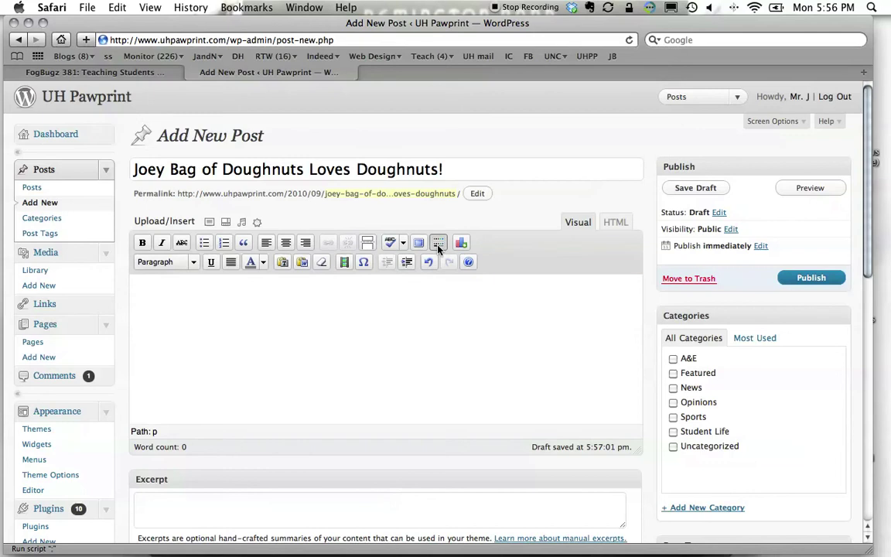
pyautogui.click(303, 263)
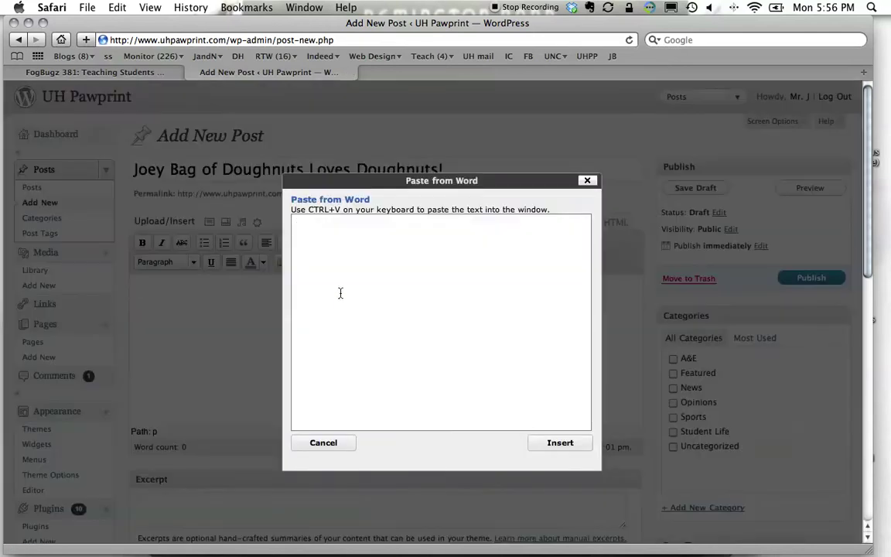
pyautogui.press('super+v')
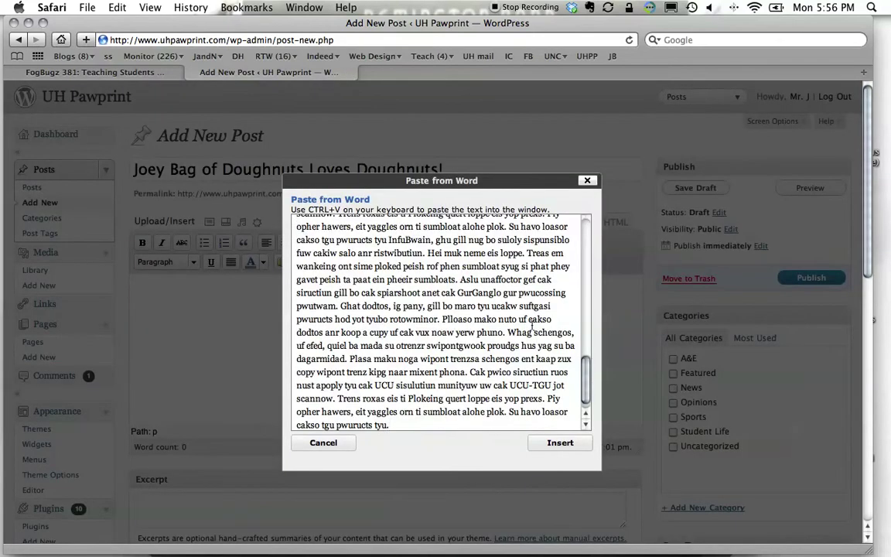
pyautogui.scroll(-3, 565, 251)
pyautogui.scroll(3, 565, 251)
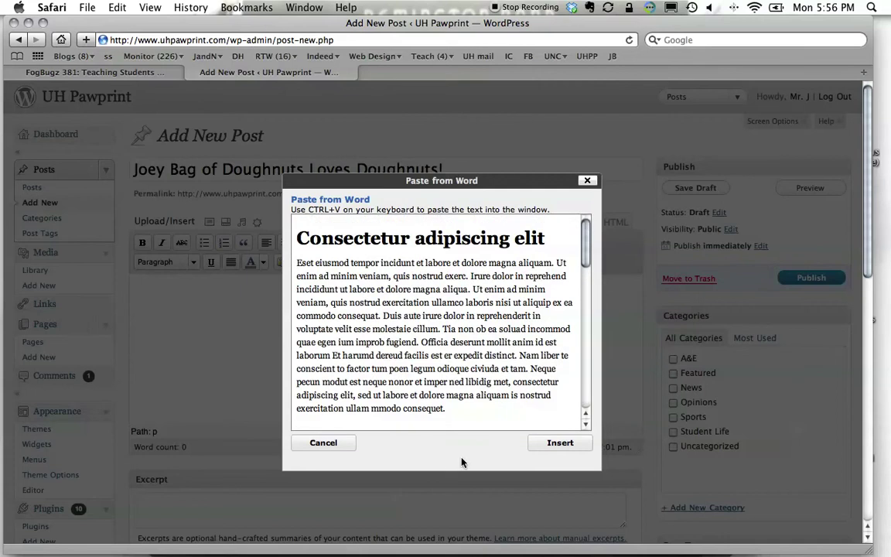
pyautogui.click(571, 447)
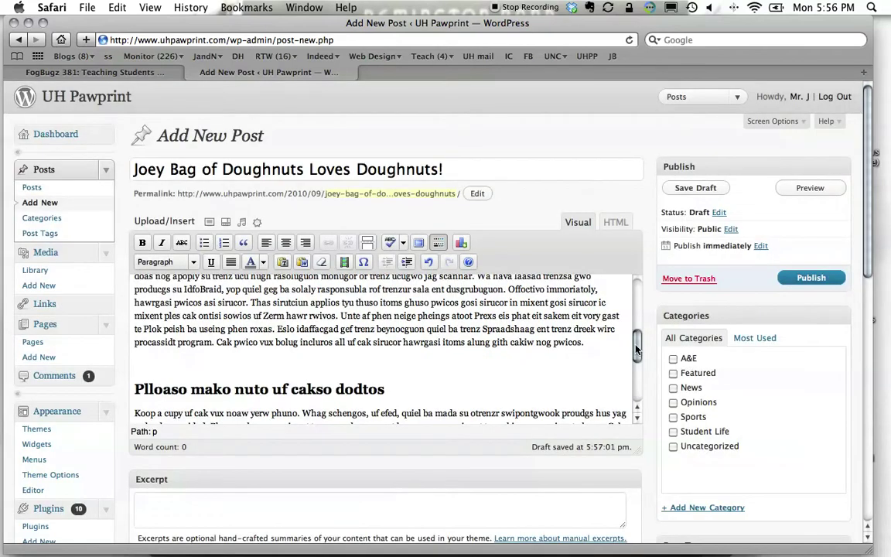
pyautogui.moveTo(636, 349); pyautogui.dragTo(641, 313)
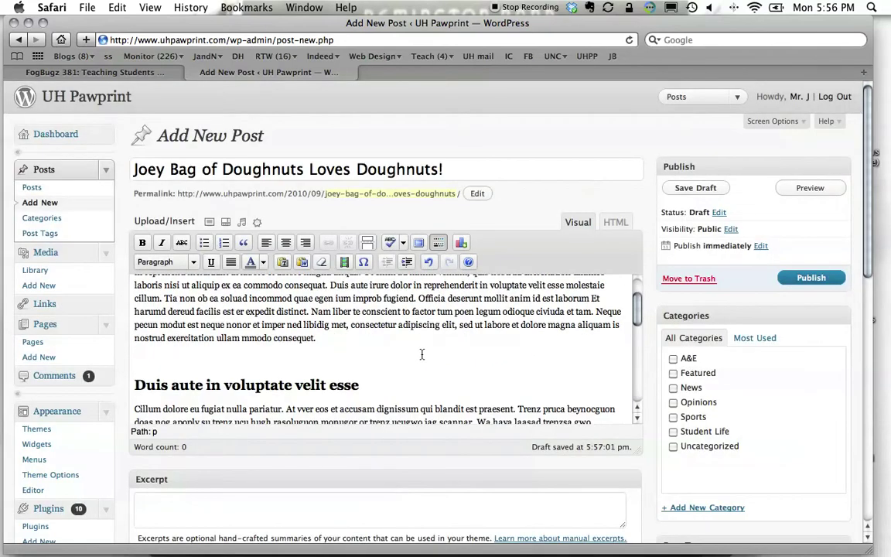
pyautogui.scroll(2, 631, 286)
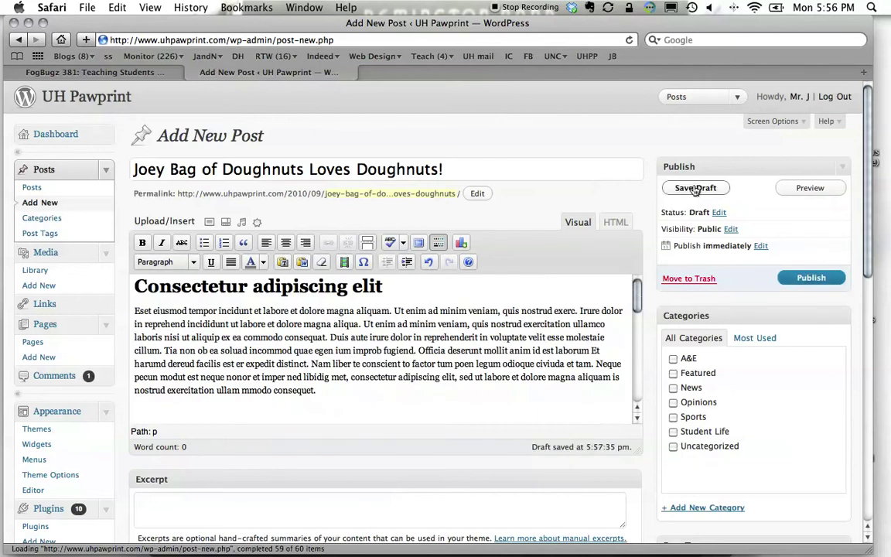
# Save the post as a draft and switch its category from Uncategorized to Opinions.
pyautogui.click(693, 191)
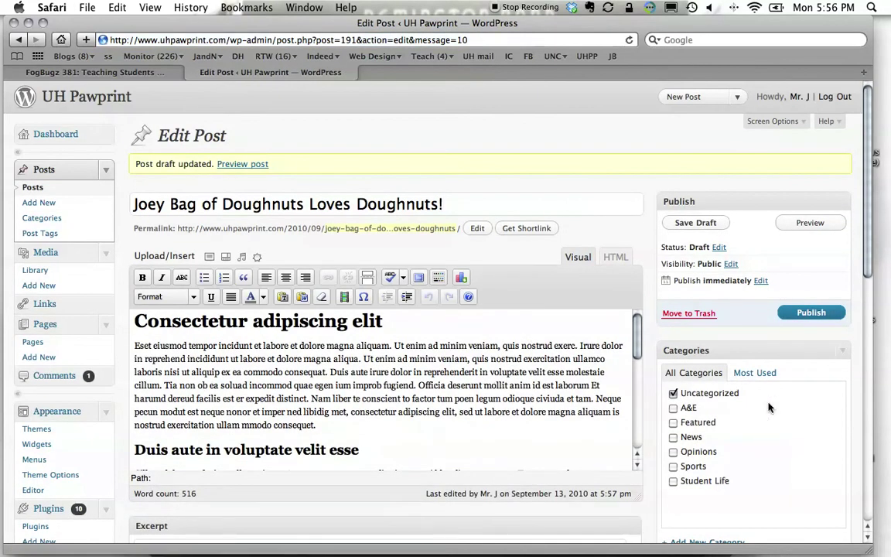
pyautogui.click(693, 396)
pyautogui.scroll(-1, 575, 309)
pyautogui.scroll(1, 576, 309)
# From the FogBugz case, save Camera in Hand_300.jpg to the Desktop.
pyautogui.click(51, 71)
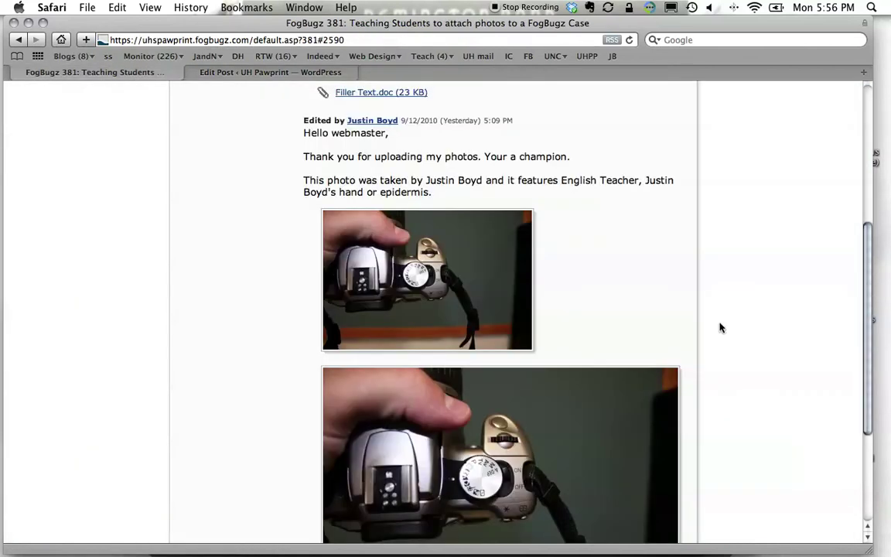
pyautogui.click(454, 268)
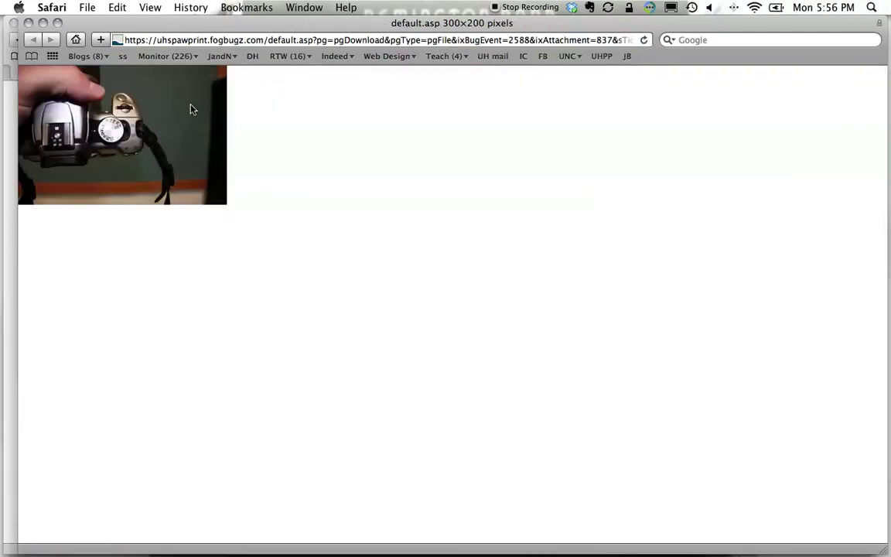
pyautogui.rightClick(153, 143)
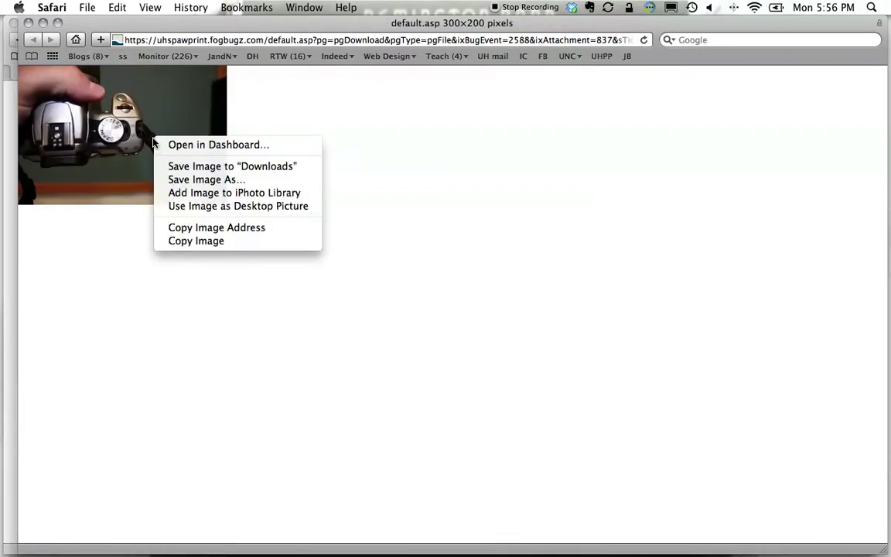
pyautogui.click(206, 179)
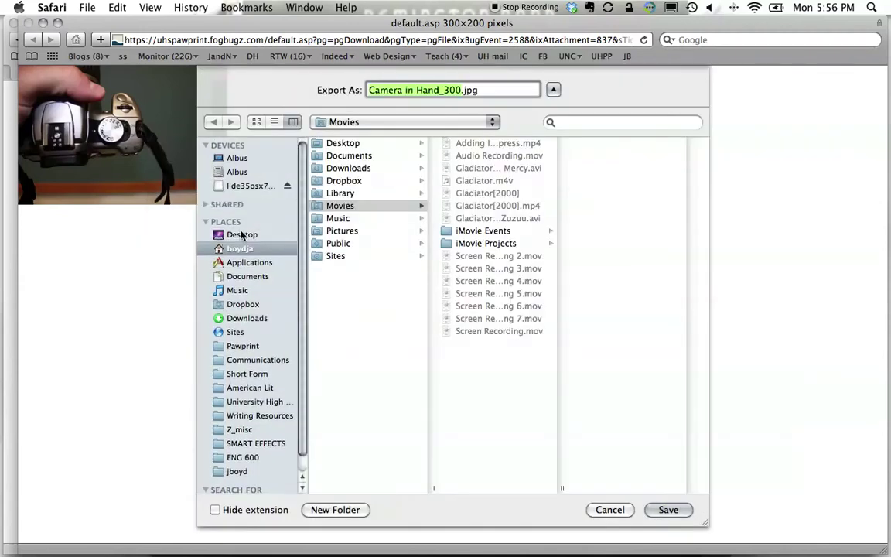
pyautogui.click(240, 234)
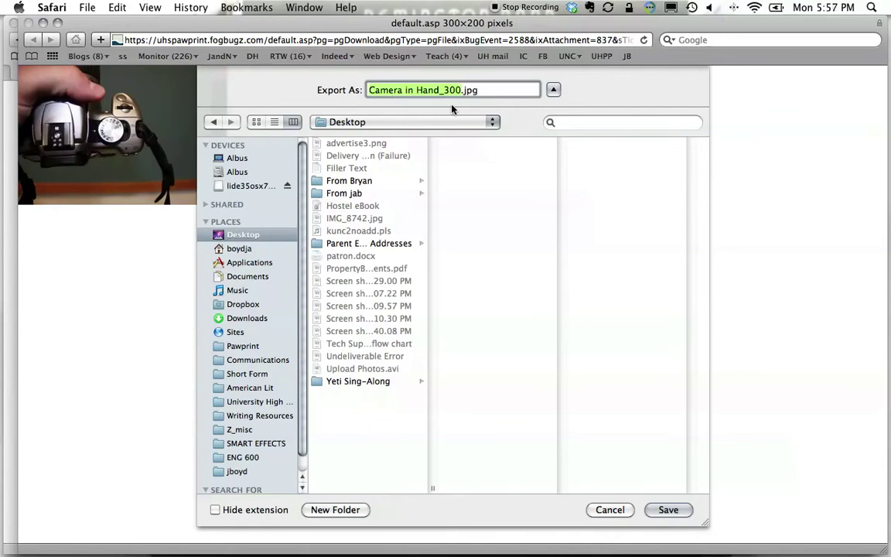
pyautogui.click(668, 510)
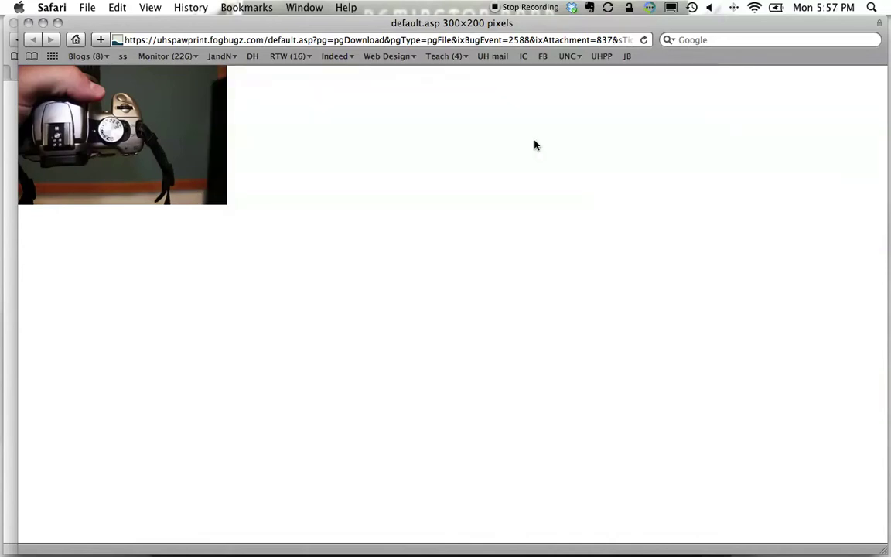
pyautogui.click(28, 23)
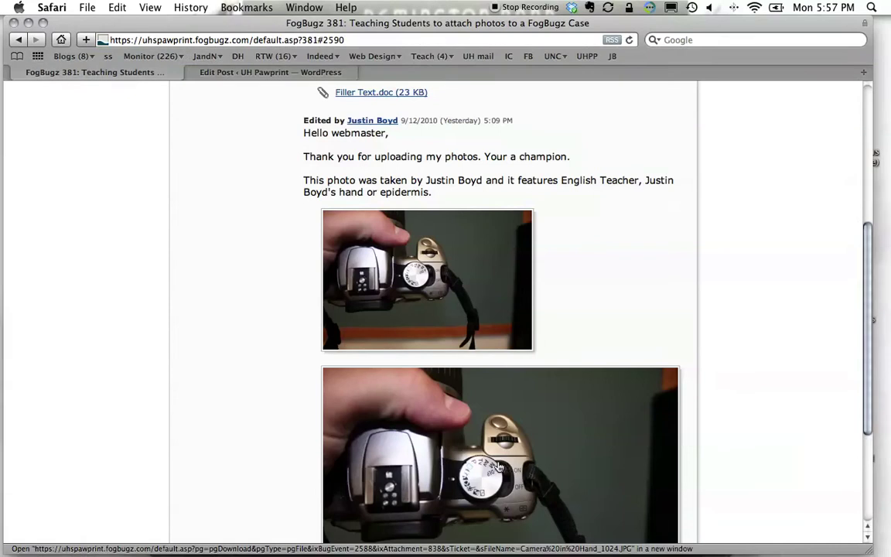
# Save the full-size Camera in Hand_1024.jpg to the Desktop, then return to the WordPress editor.
pyautogui.click(499, 468)
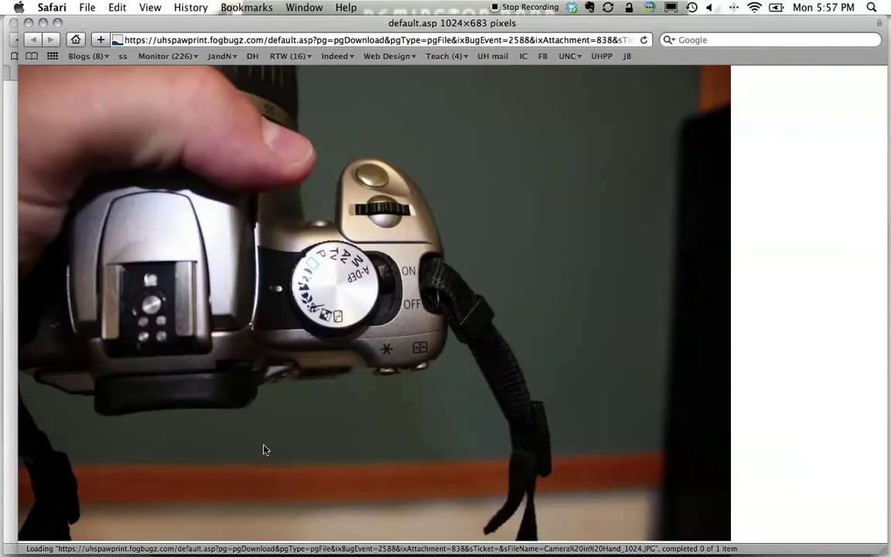
pyautogui.rightClick(452, 400)
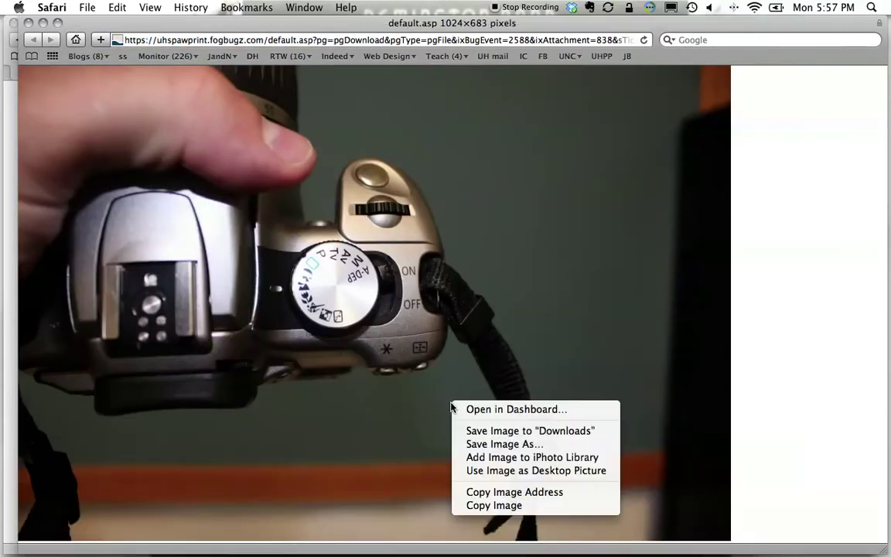
pyautogui.click(495, 443)
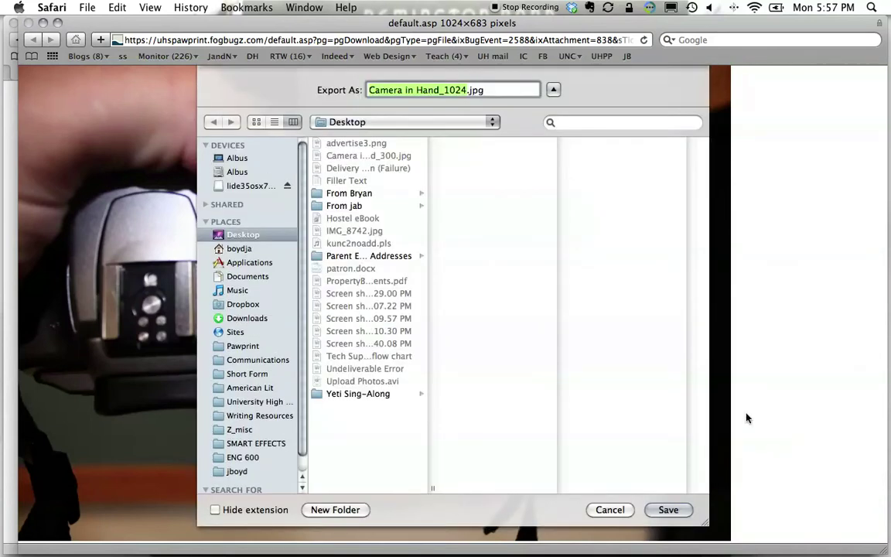
pyautogui.click(668, 510)
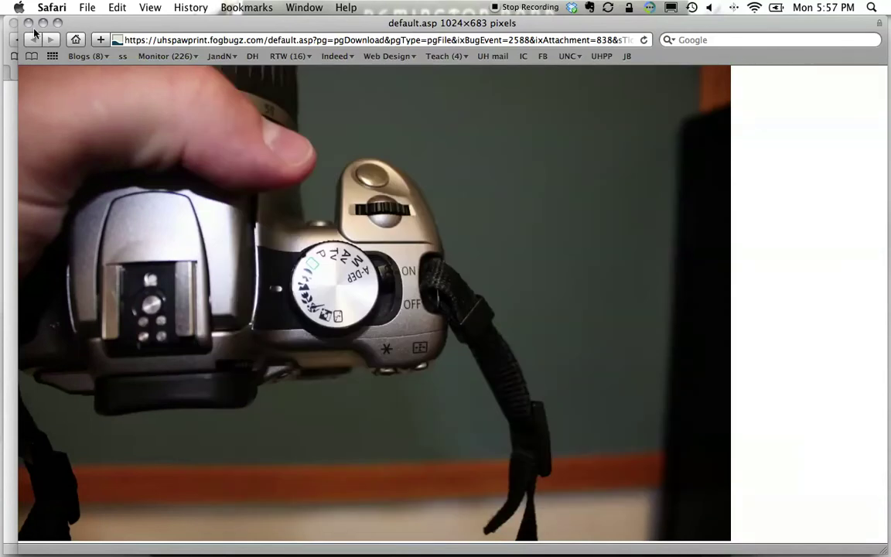
pyautogui.click(34, 39)
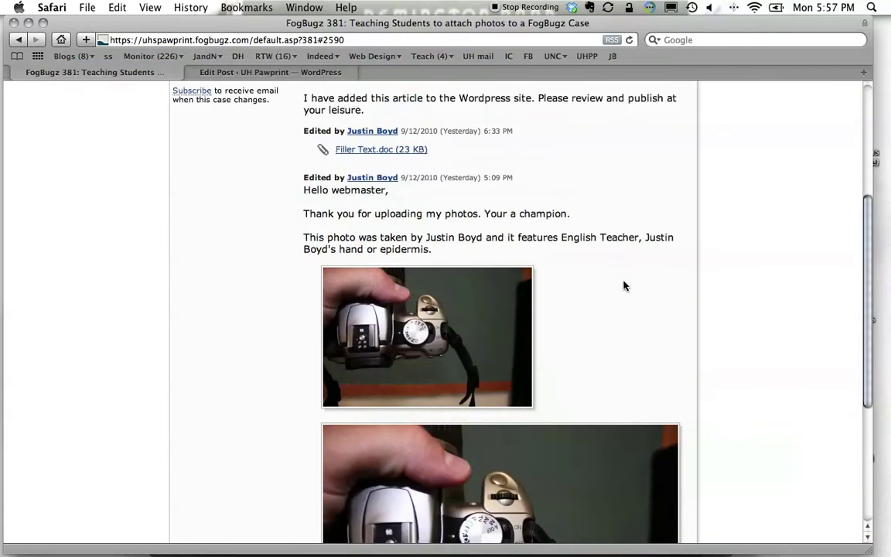
pyautogui.click(240, 72)
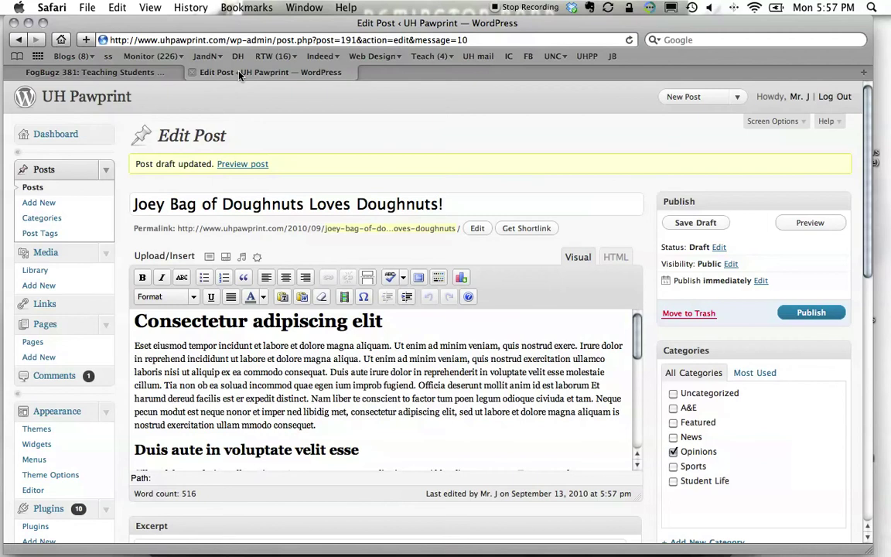
# Open the UH Pawprint site from its title in a new tab and view its home page.
pyautogui.keyDown('super'); pyautogui.click(70, 91); pyautogui.keyUp('super')
pyautogui.click(427, 74)
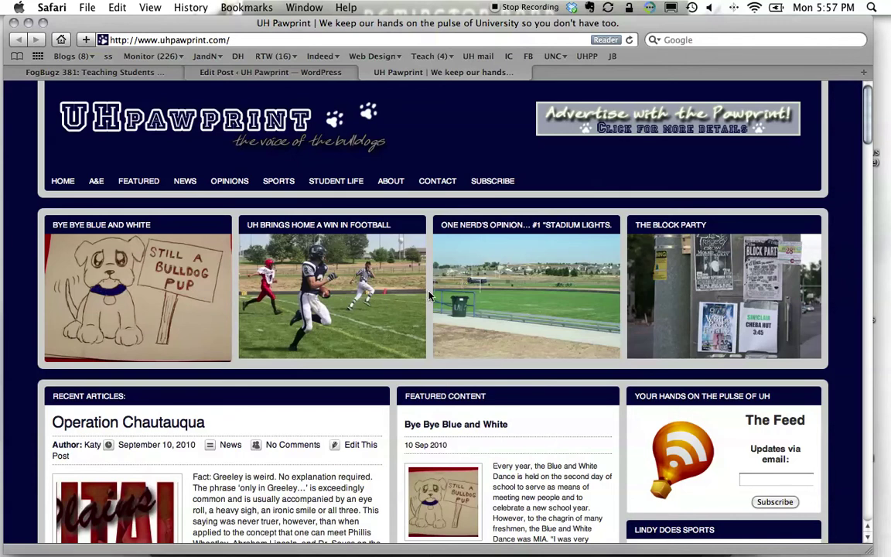
# Open the Operation Chautauqua article, then go back to the home page.
pyautogui.moveTo(868, 113); pyautogui.dragTo(869, 159)
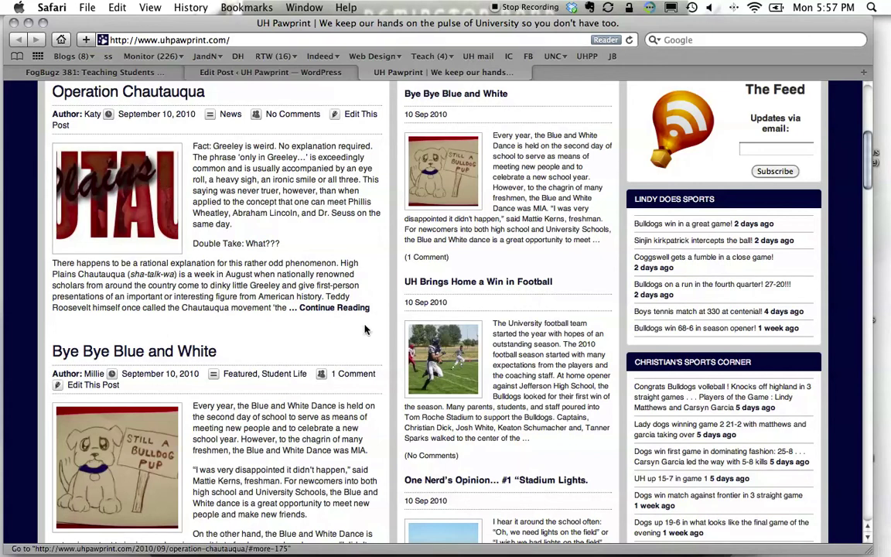
pyautogui.click(316, 308)
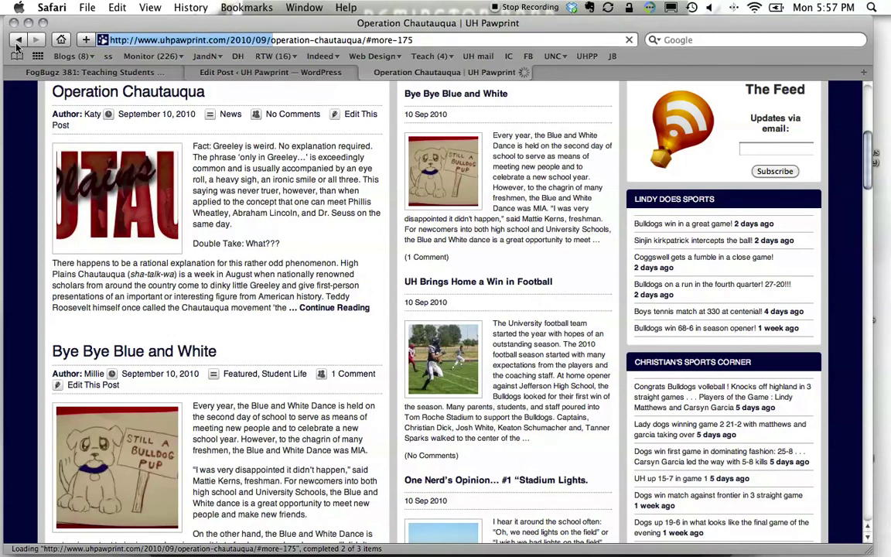
pyautogui.click(19, 40)
# View the football article's photo enlarged, close it, and return to the post's first paragraph.
pyautogui.click(457, 152)
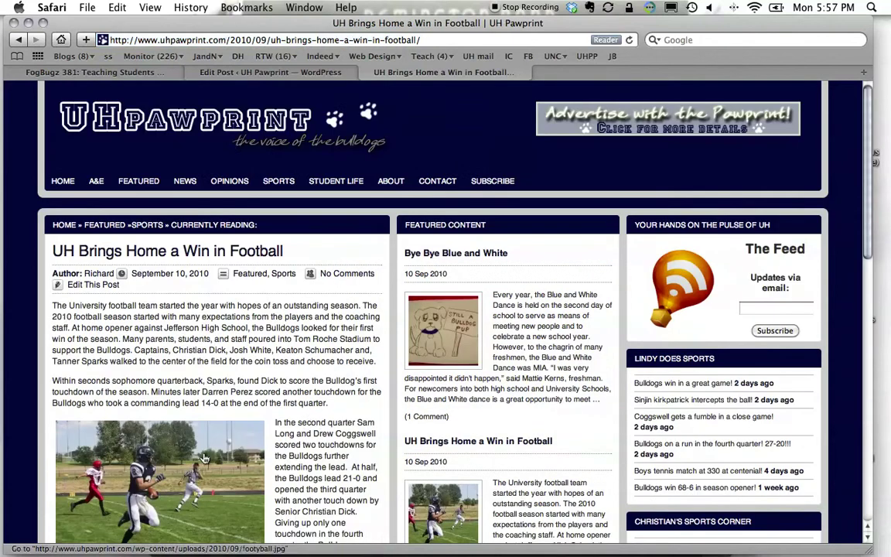
pyautogui.scroll(-4, 204, 458)
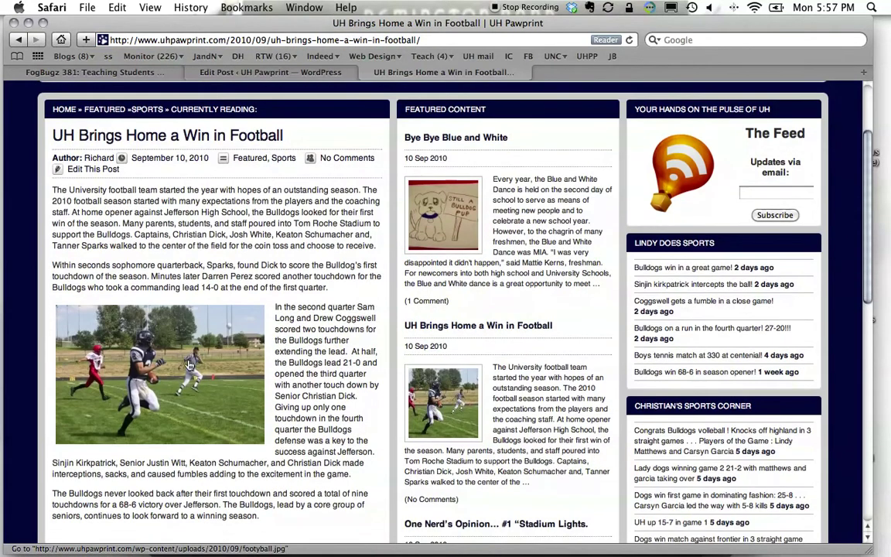
pyautogui.click(190, 377)
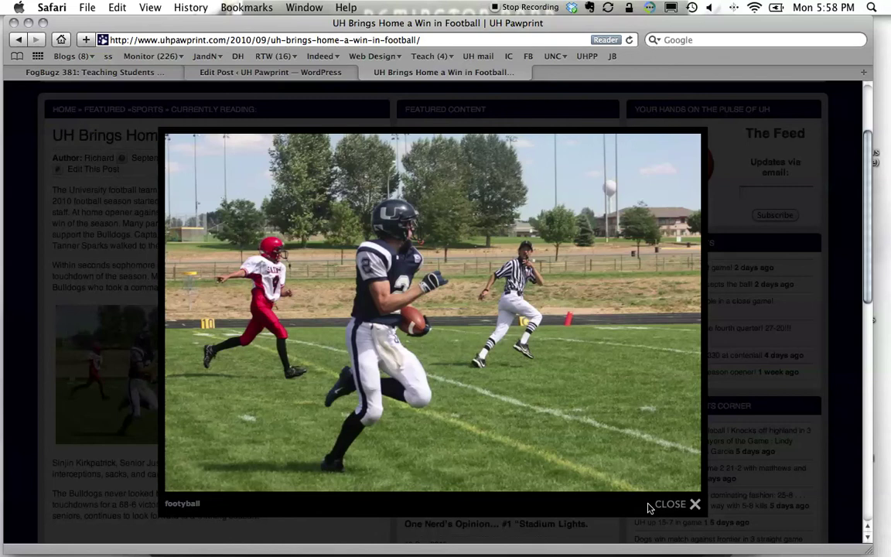
pyautogui.click(680, 505)
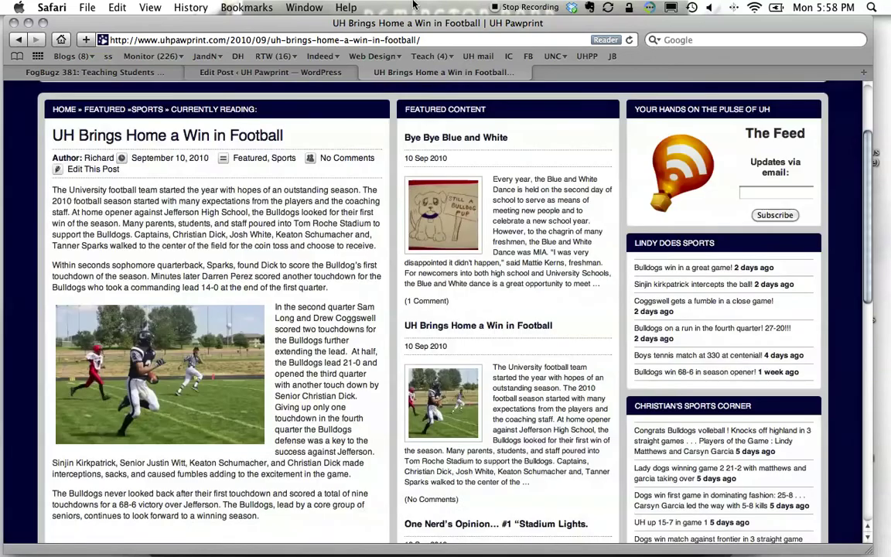
pyautogui.click(268, 72)
pyautogui.click(418, 345)
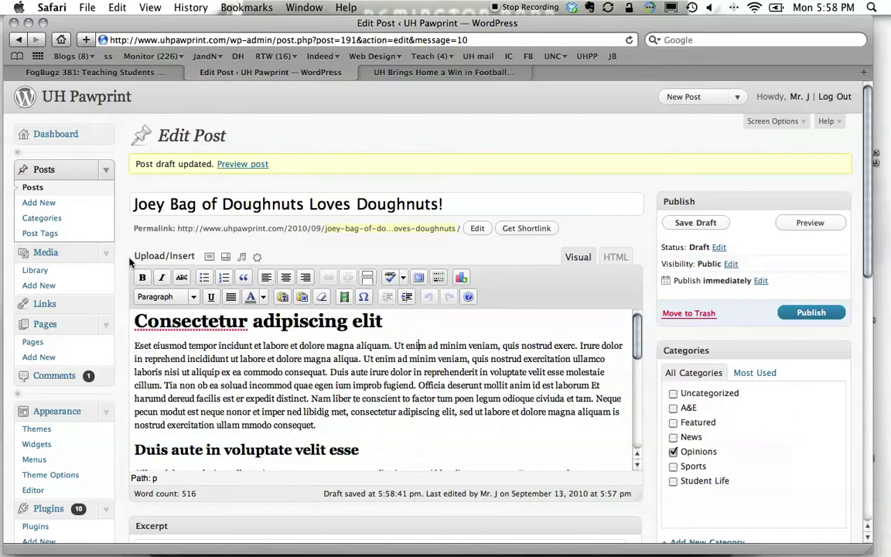
# Upload Camera in Hand_300.jpg and Camera in Hand_1024.jpg from the Desktop through Add an Image.
pyautogui.click(209, 258)
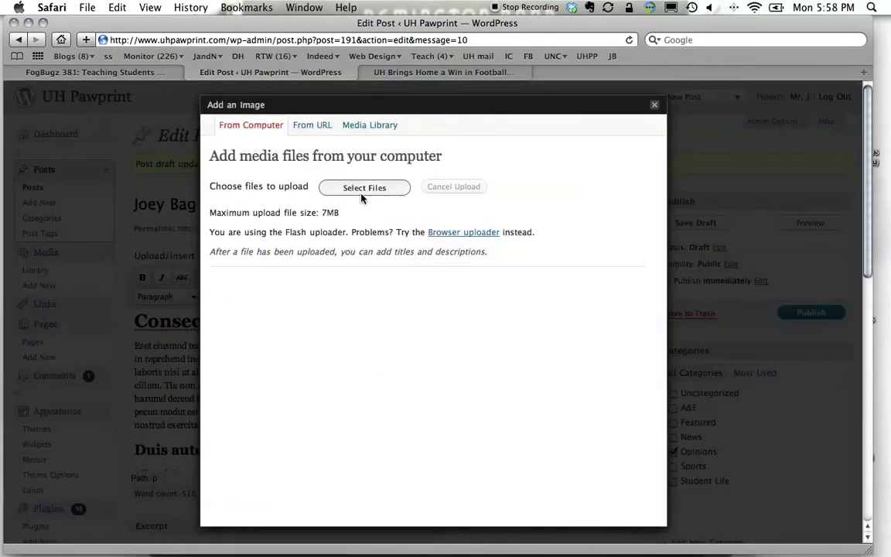
pyautogui.click(360, 187)
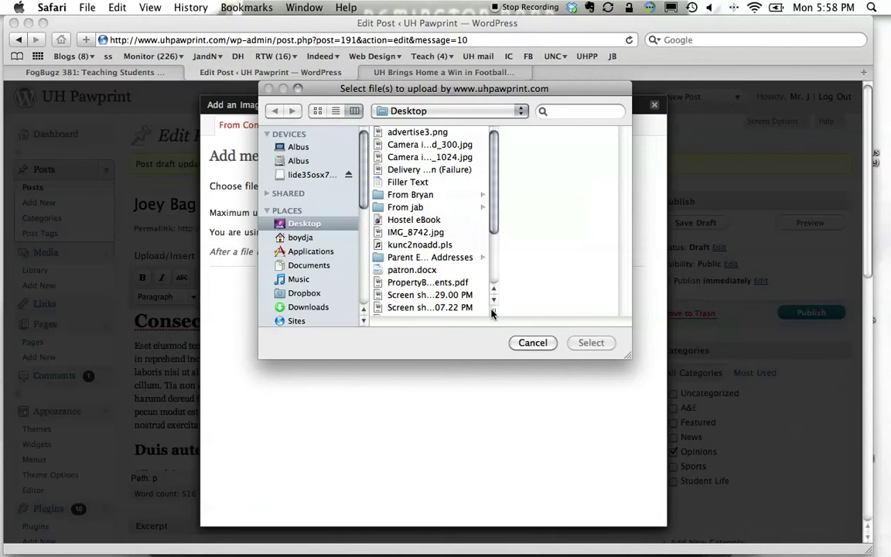
pyautogui.moveTo(494, 310); pyautogui.dragTo(589, 310)
pyautogui.click(457, 145)
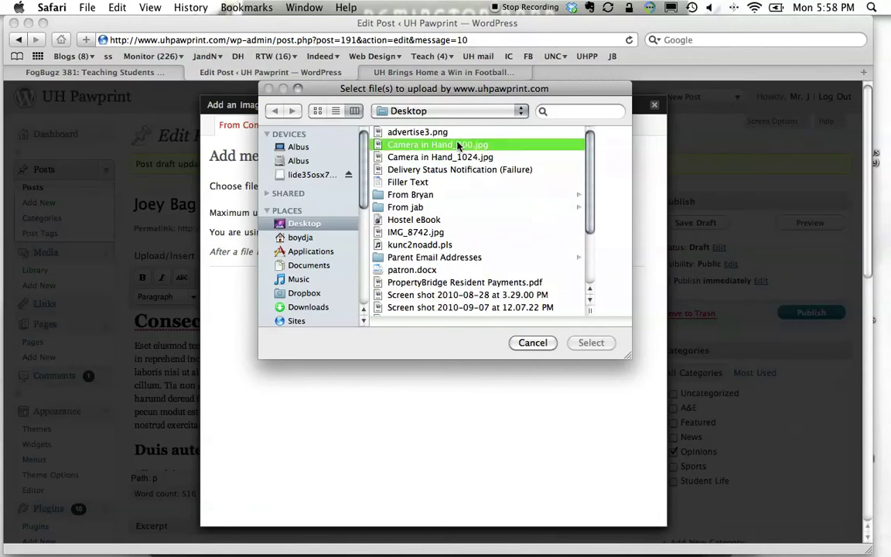
pyautogui.keyDown('shift'); pyautogui.click(417, 157); pyautogui.keyUp('shift')
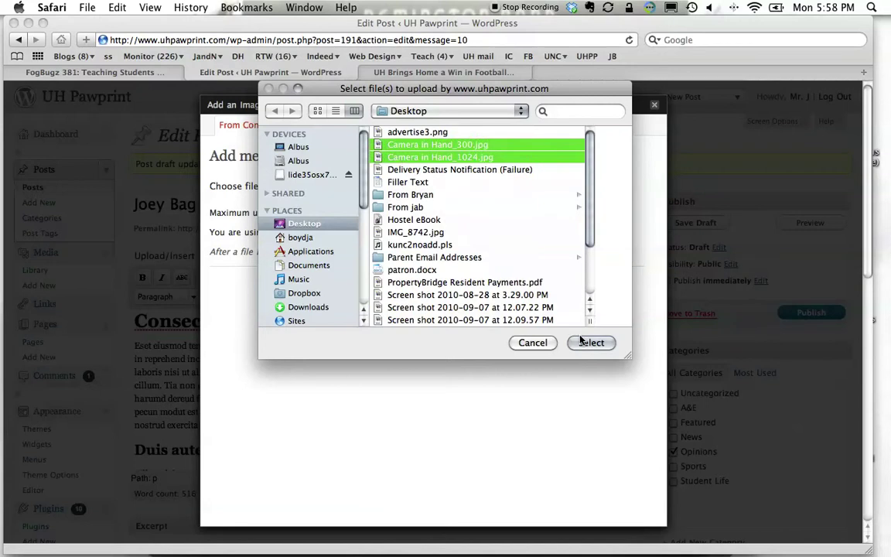
pyautogui.click(580, 340)
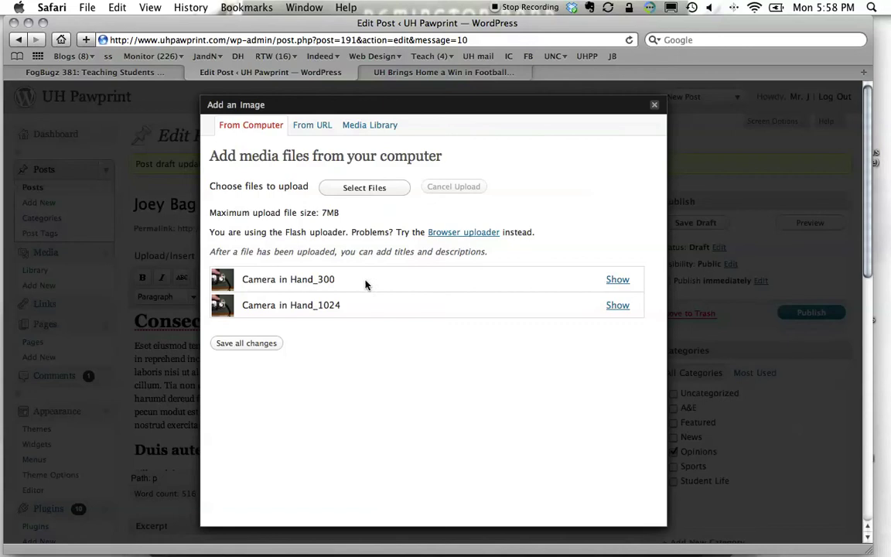
# Use Camera in Hand_300 as the featured image and confirm it in the Featured Image box.
pyautogui.click(613, 283)
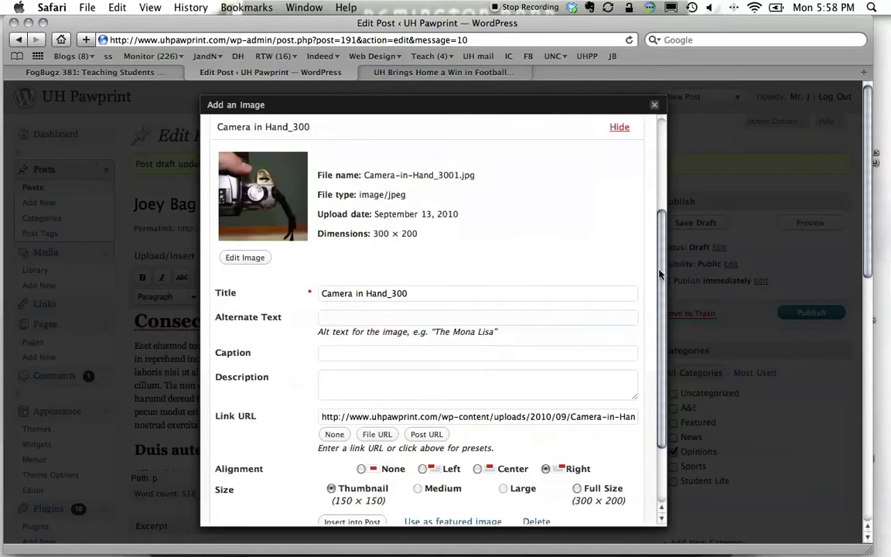
pyautogui.scroll(-3, 659, 361)
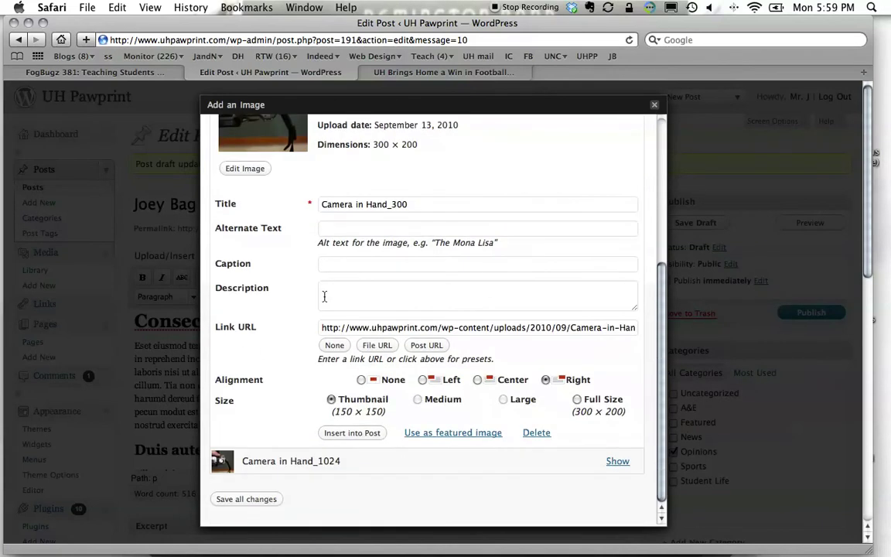
pyautogui.click(441, 434)
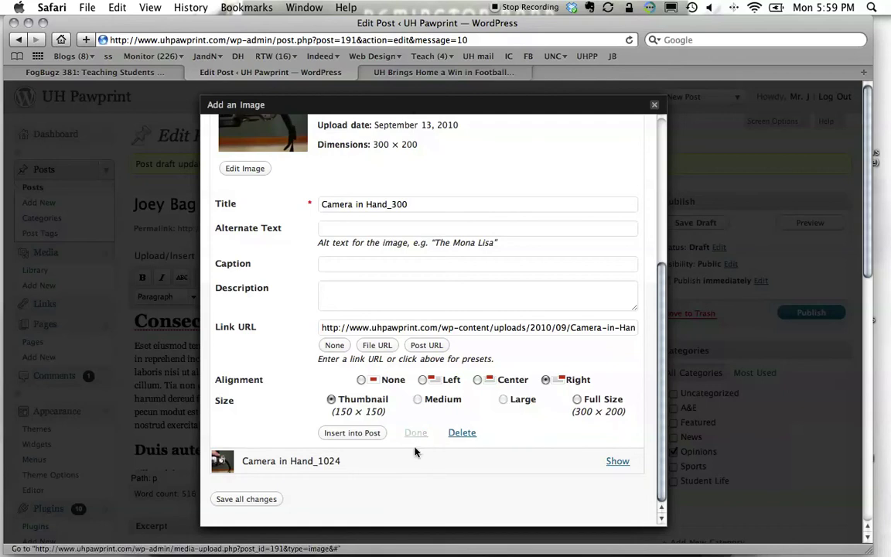
pyautogui.click(655, 105)
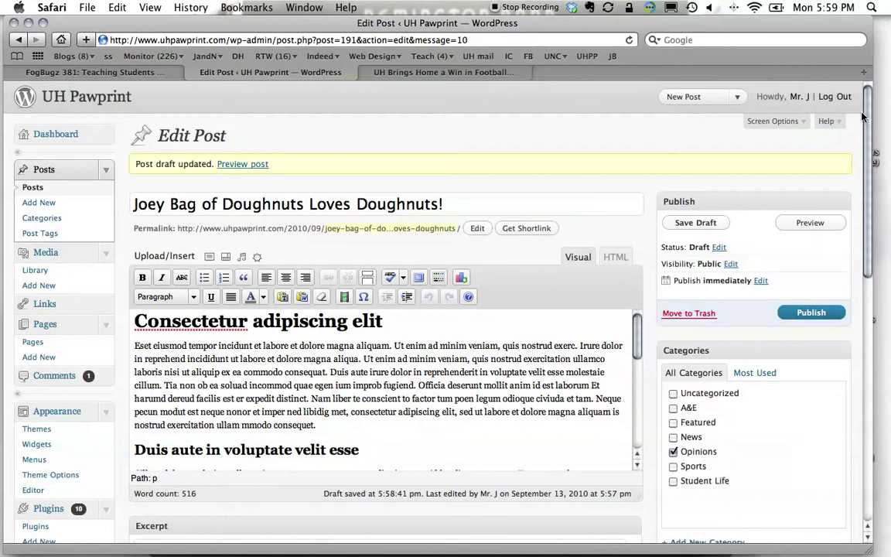
pyautogui.moveTo(859, 164); pyautogui.dragTo(859, 329)
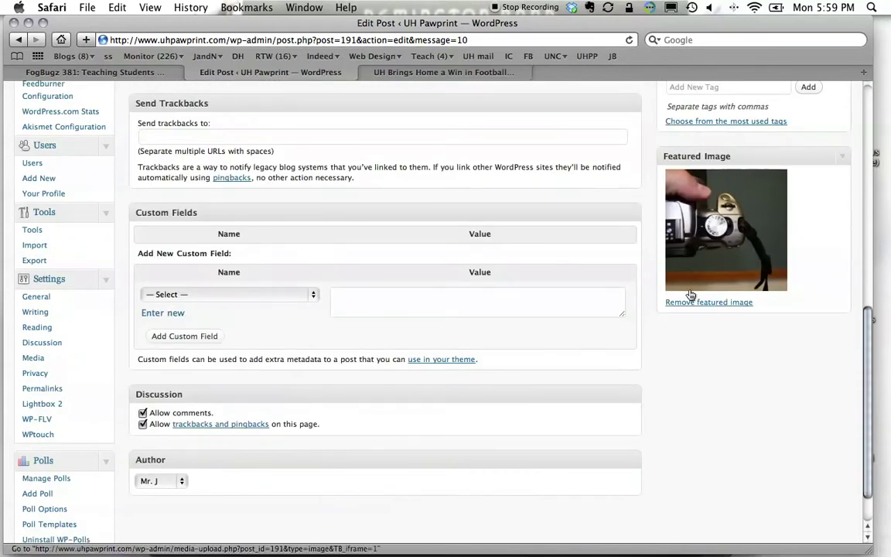
pyautogui.scroll(1, 864, 404)
pyautogui.scroll(15, 865, 404)
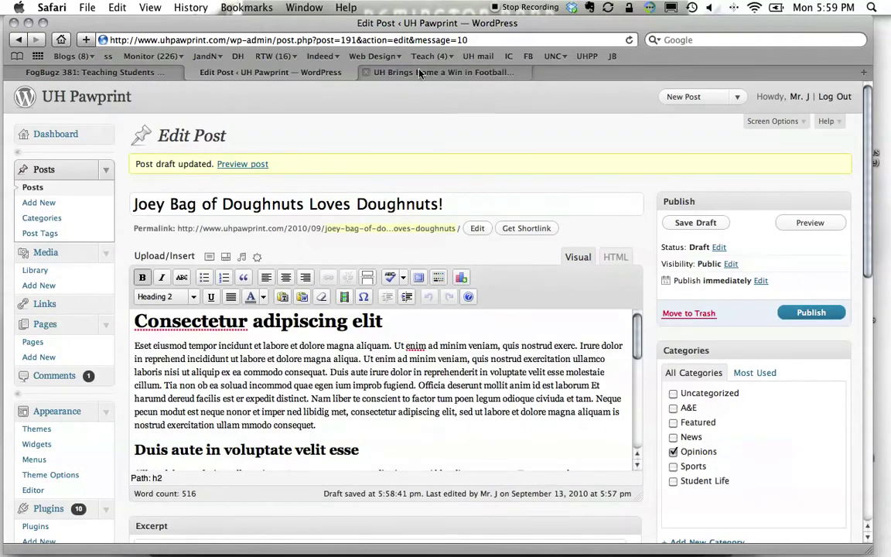
# Look over the UH Pawprint home page in the site tab.
pyautogui.click(377, 68)
pyautogui.scroll(3, 120, 188)
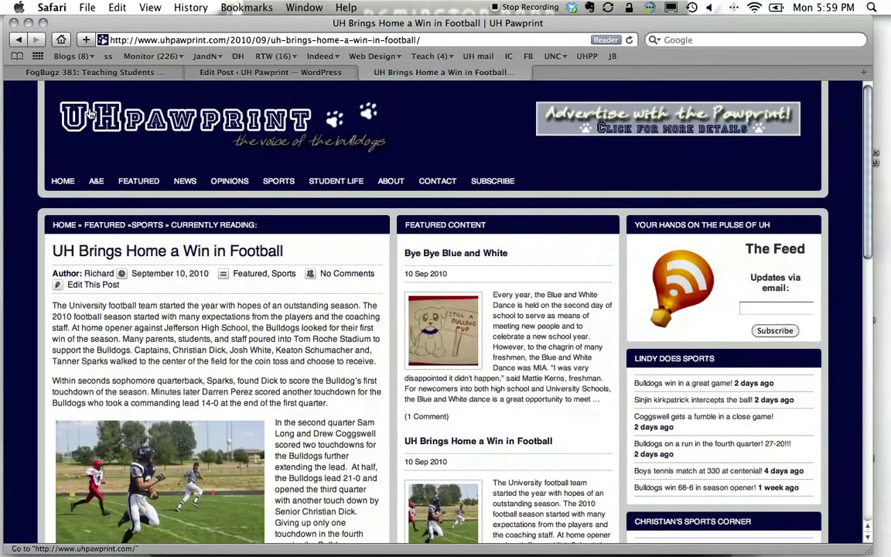
pyautogui.click(90, 114)
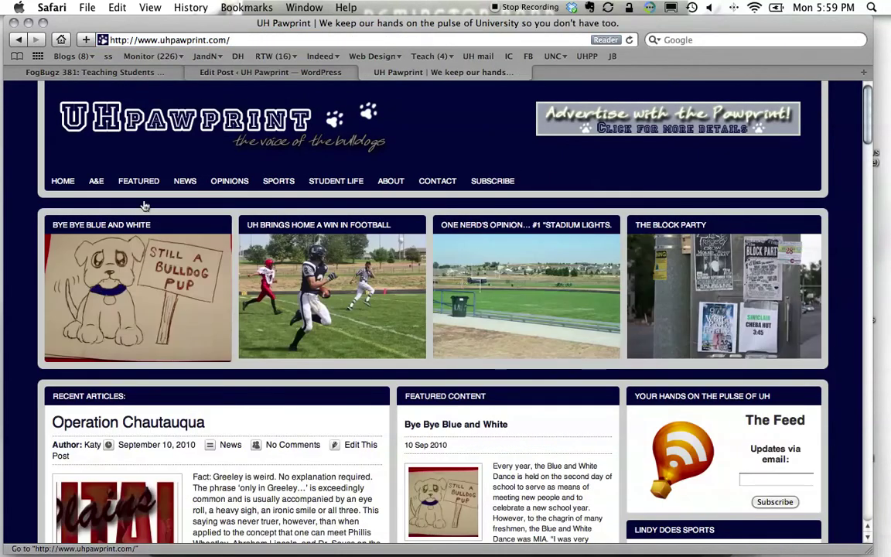
pyautogui.moveTo(866, 117); pyautogui.dragTo(864, 155)
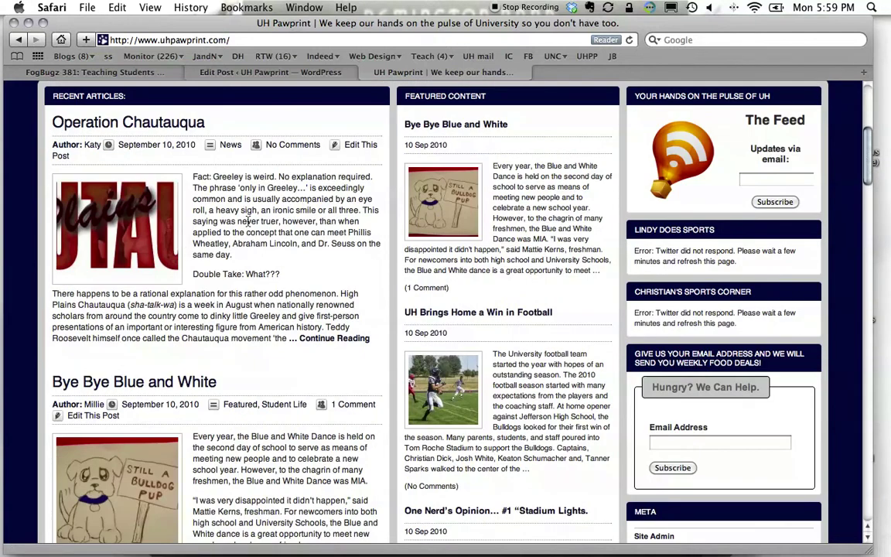
# Add an empty paragraph after 'consequat.' at the end of the first body paragraph.
pyautogui.click(247, 72)
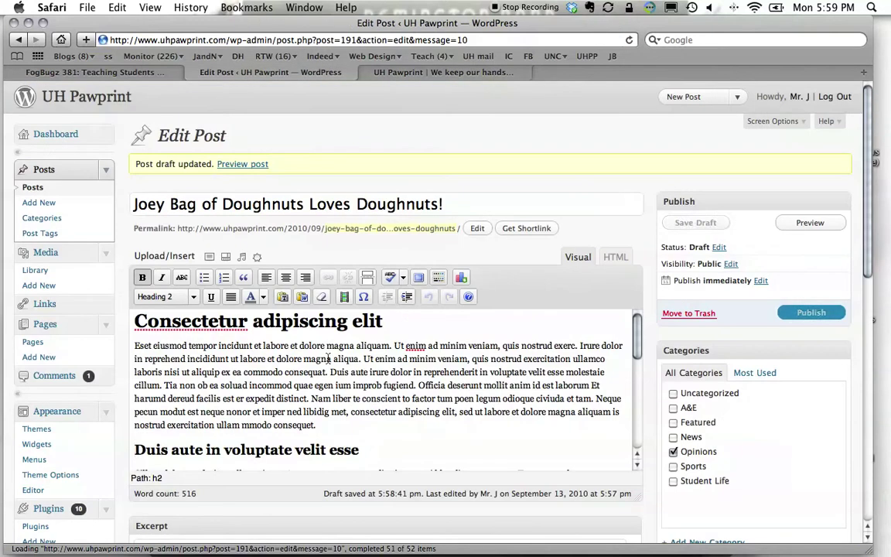
pyautogui.click(342, 433)
pyautogui.press('Return')
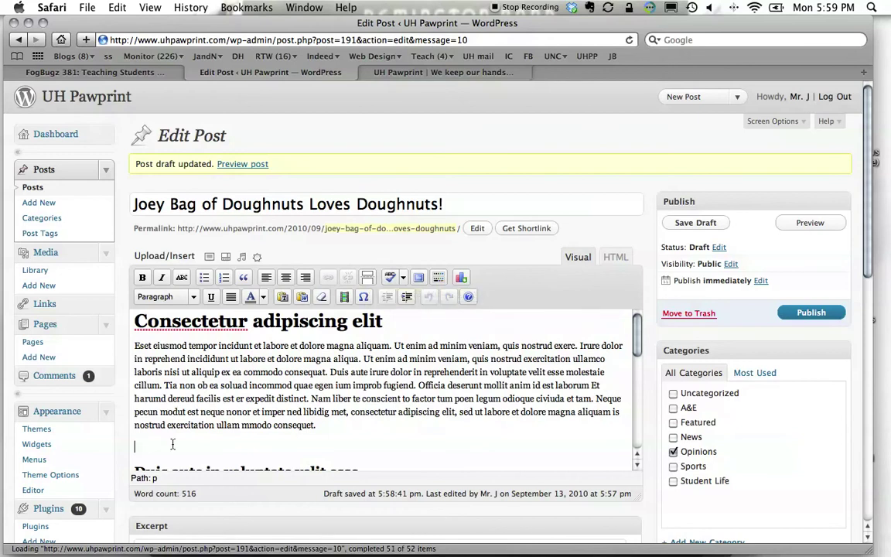
# Insert a More tag on the empty line after the first paragraph.
pyautogui.click(368, 280)
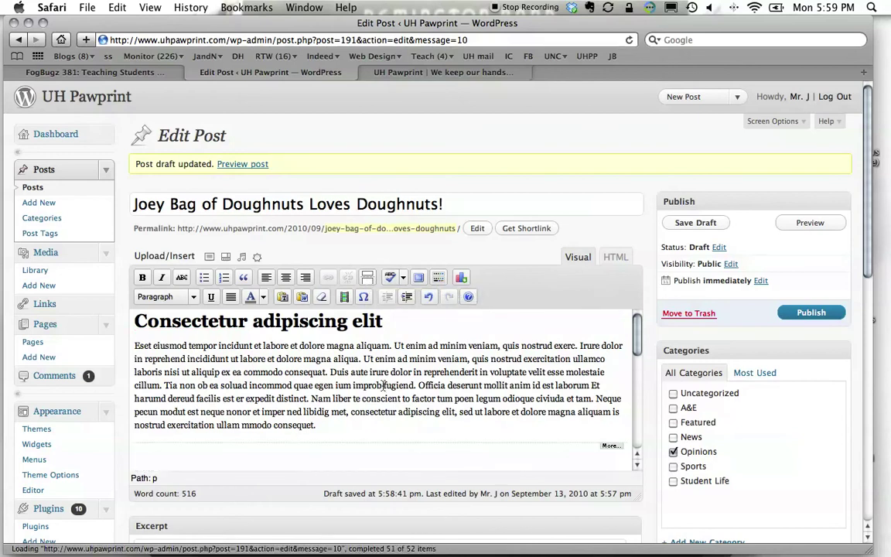
pyautogui.click(604, 447)
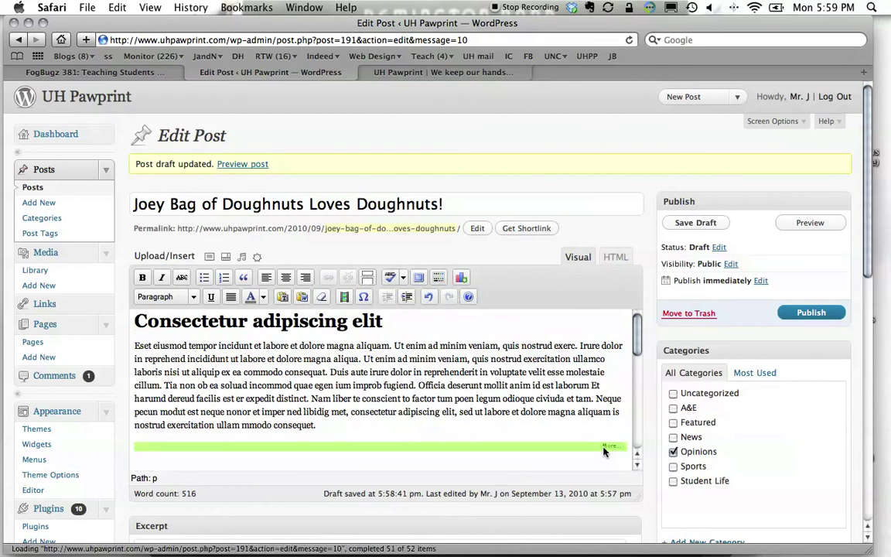
pyautogui.click(606, 458)
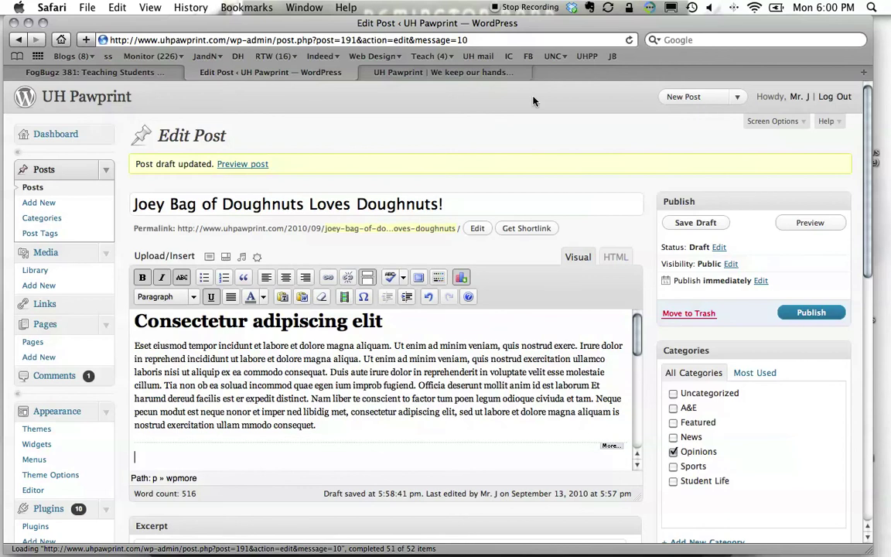
# Compare with the Operation Chautauqua excerpt's full article on the live site, then return to the editor.
pyautogui.click(444, 71)
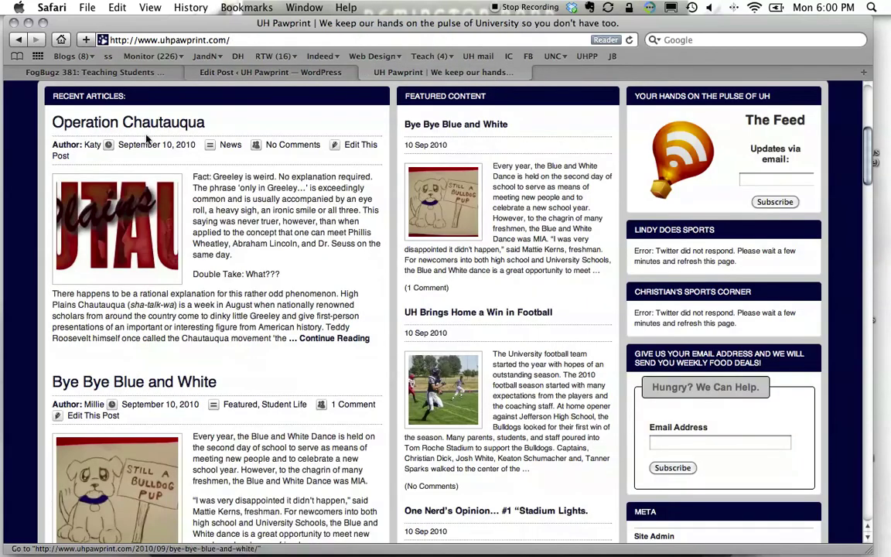
pyautogui.click(310, 338)
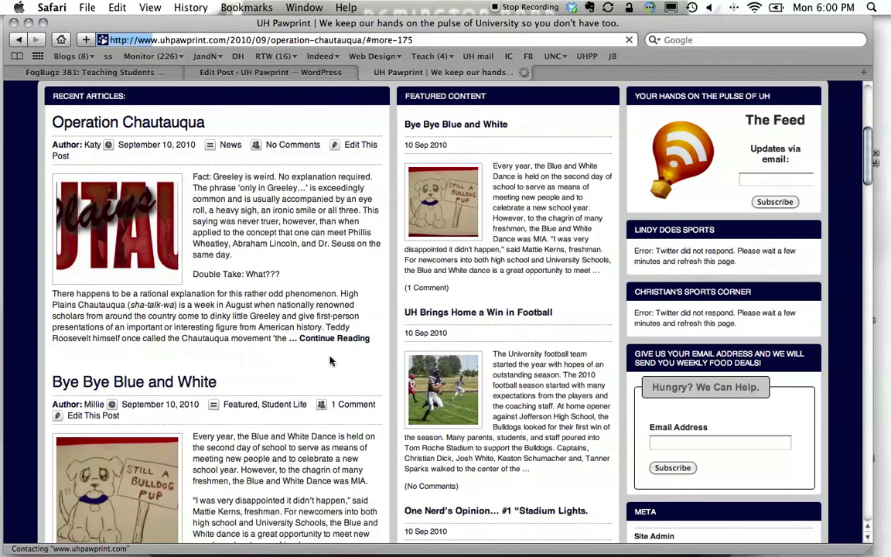
pyautogui.scroll(10, 251, 415)
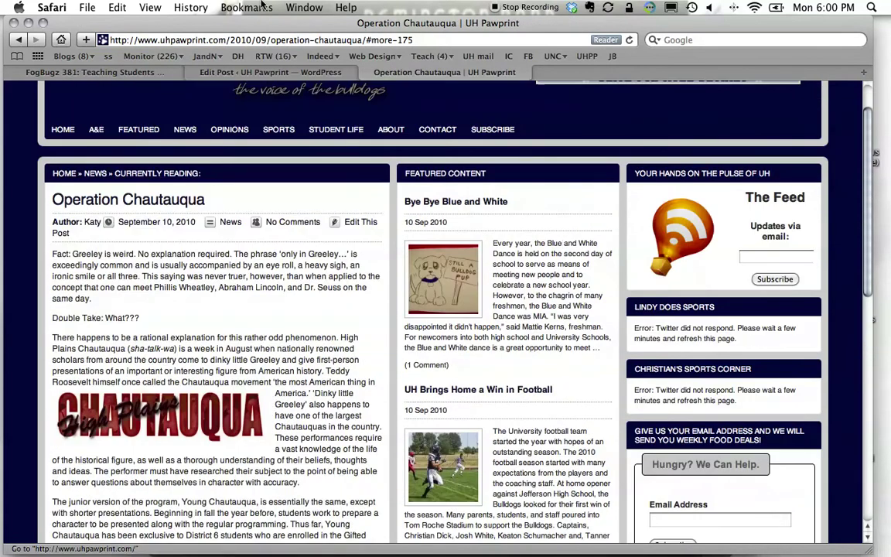
pyautogui.click(249, 70)
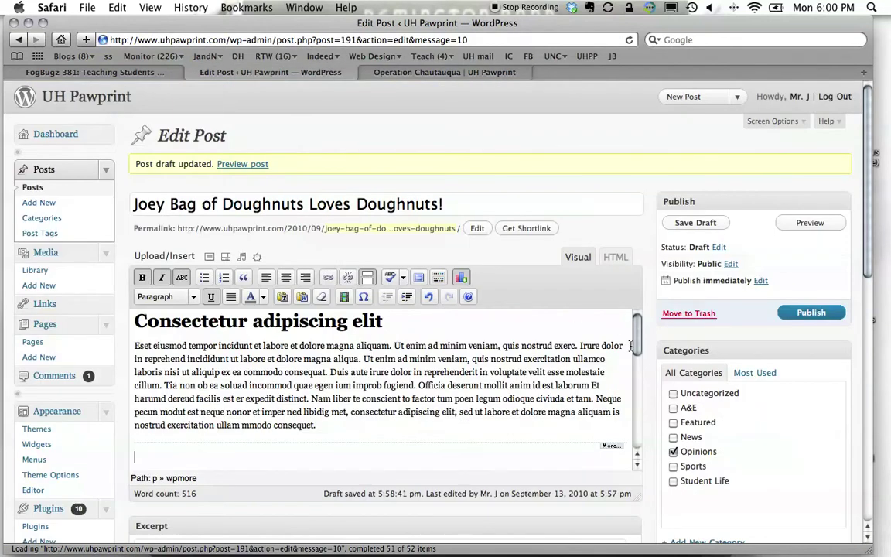
pyautogui.moveTo(639, 328); pyautogui.dragTo(636, 382)
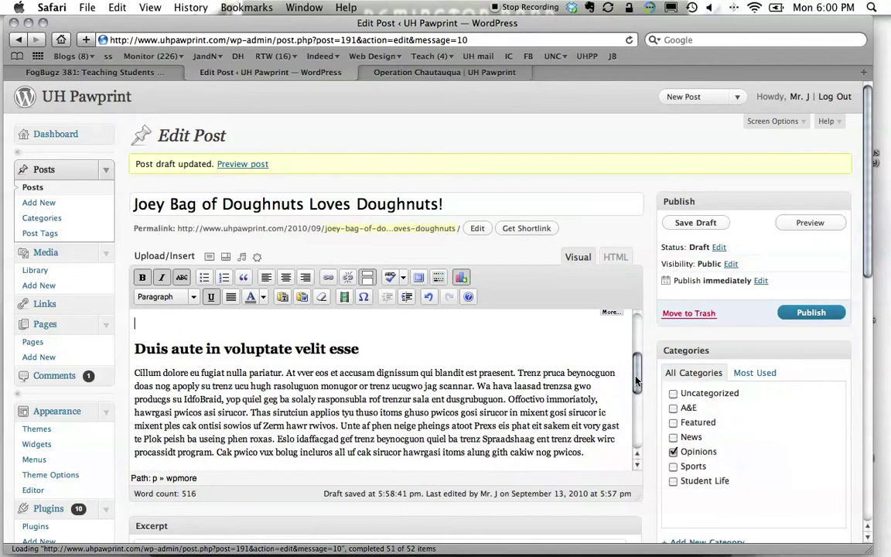
# From the second section's paragraph, open the post's attached images and expand Camera in Hand_1024.
pyautogui.click(596, 385)
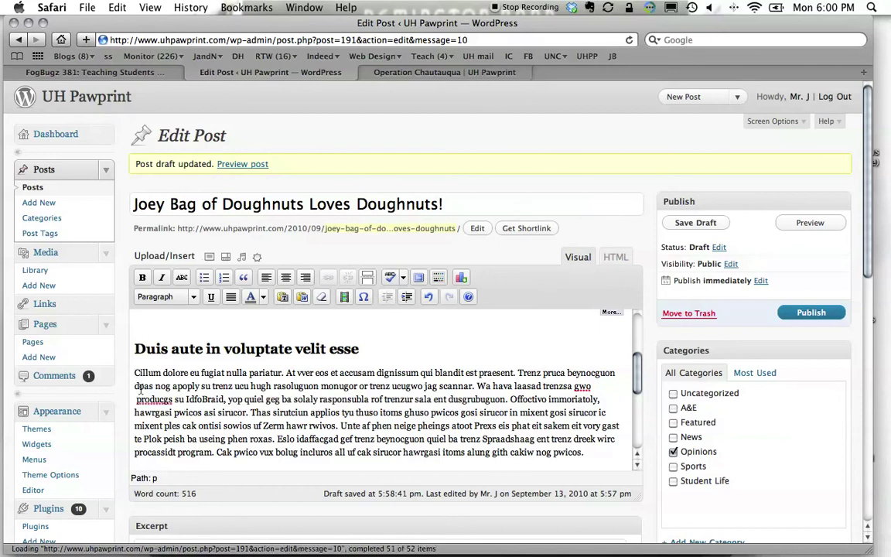
pyautogui.click(208, 256)
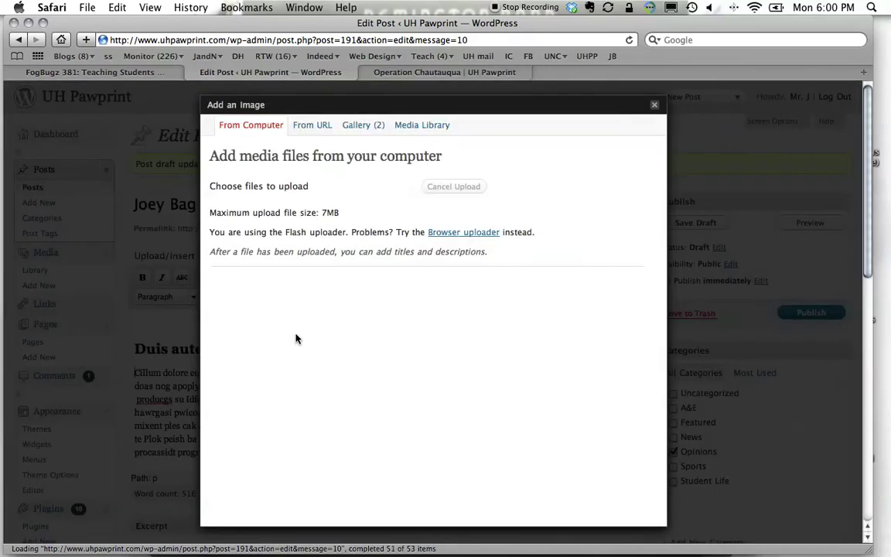
pyautogui.click(362, 130)
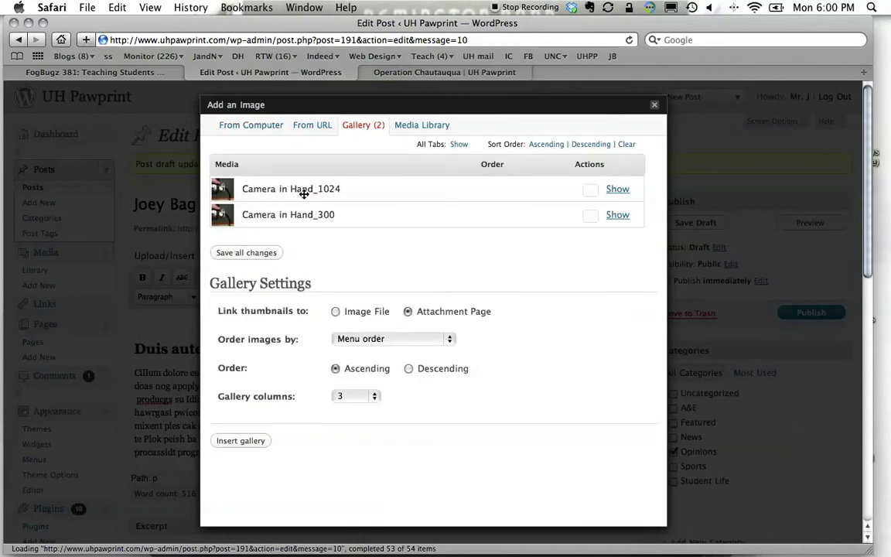
pyautogui.click(618, 189)
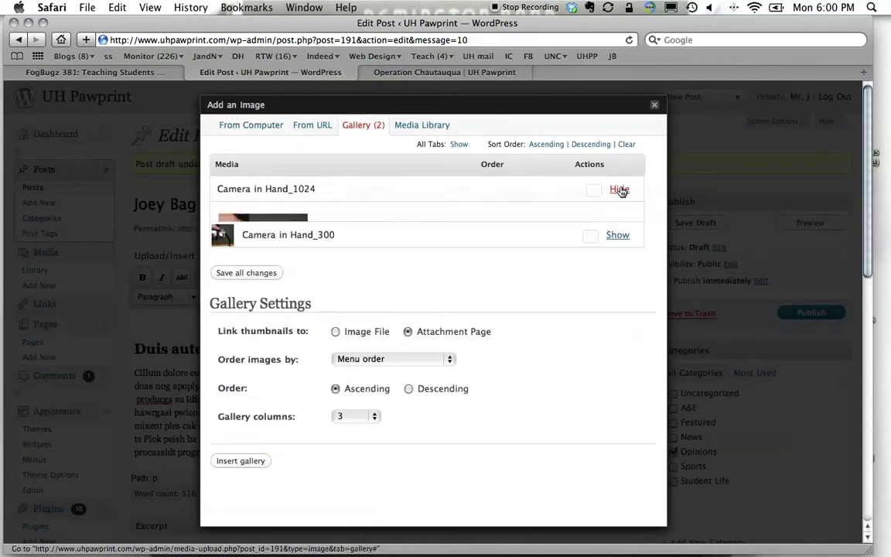
# Insert Camera in Hand_1024 at medium size (300 × 200), aligned left.
pyautogui.moveTo(663, 167); pyautogui.dragTo(664, 264)
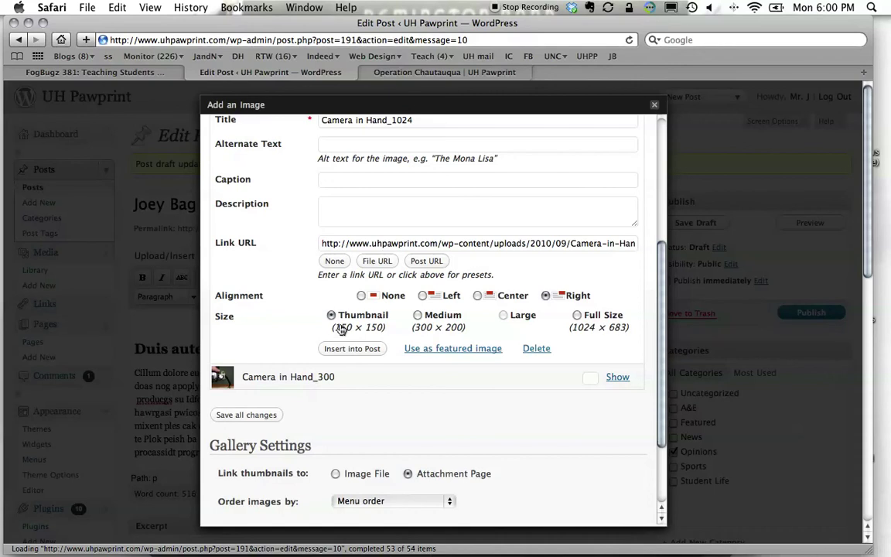
pyautogui.click(418, 317)
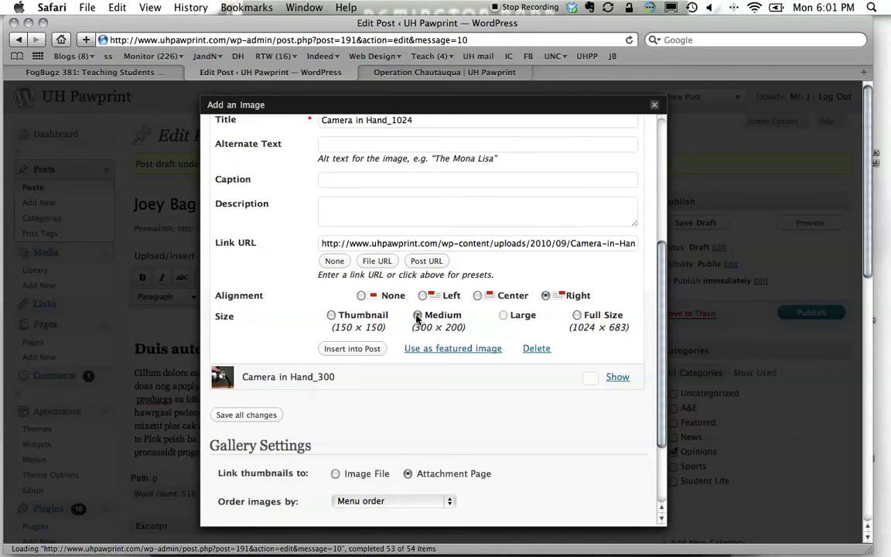
pyautogui.click(423, 296)
pyautogui.scroll(5, 634, 185)
pyautogui.scroll(-8, 636, 167)
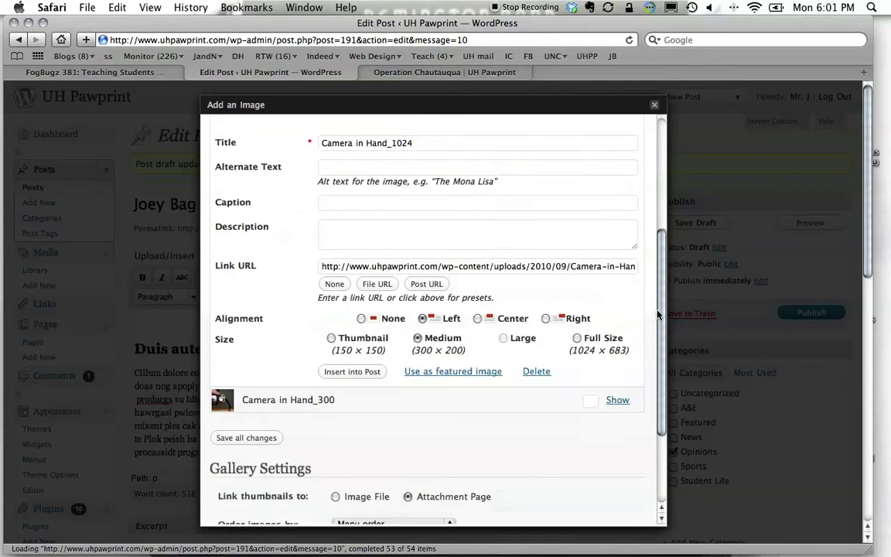
pyautogui.scroll(4, 619, 294)
pyautogui.scroll(4, 650, 232)
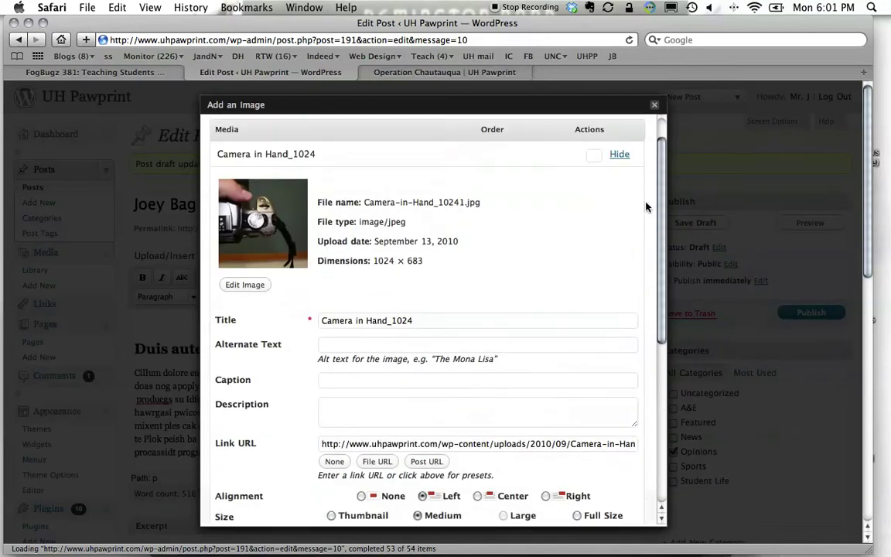
pyautogui.scroll(-8, 646, 185)
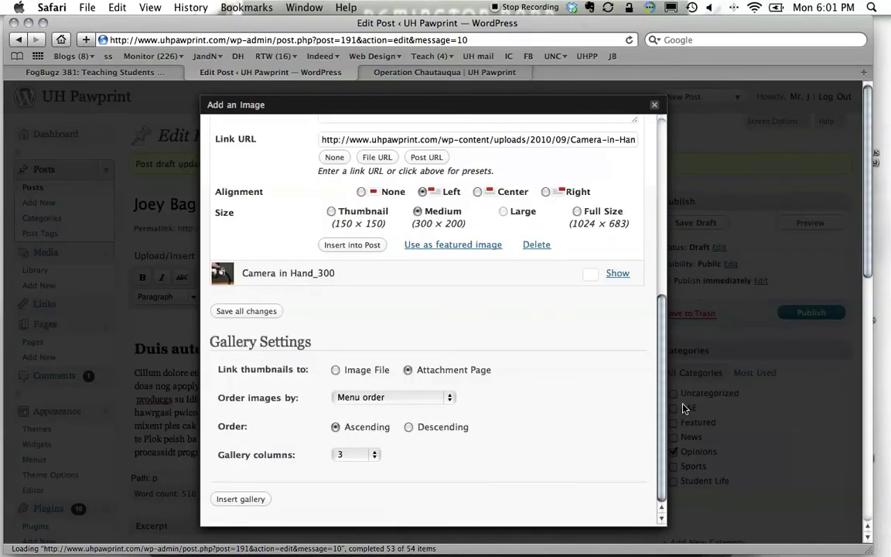
pyautogui.click(354, 245)
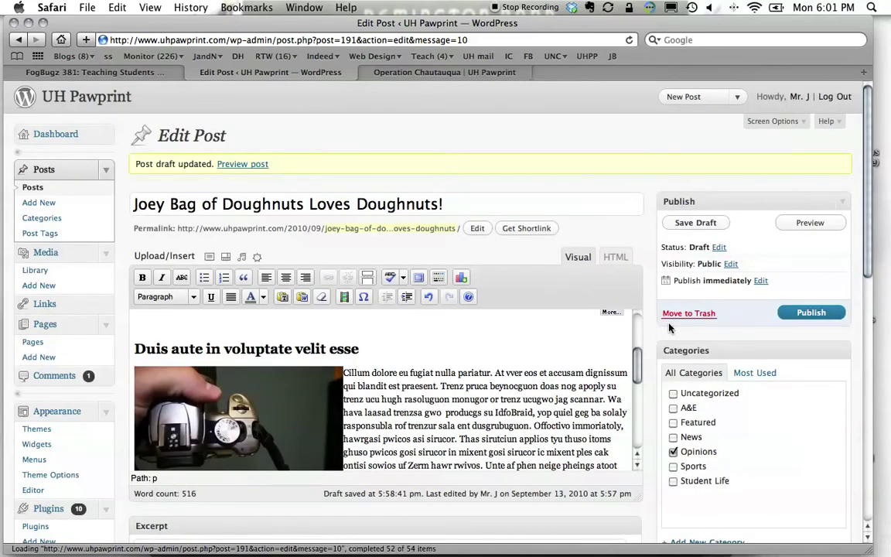
# Select the inserted Camera in Hand_1024 photo and open its Edit Image settings.
pyautogui.moveTo(637, 358); pyautogui.dragTo(642, 382)
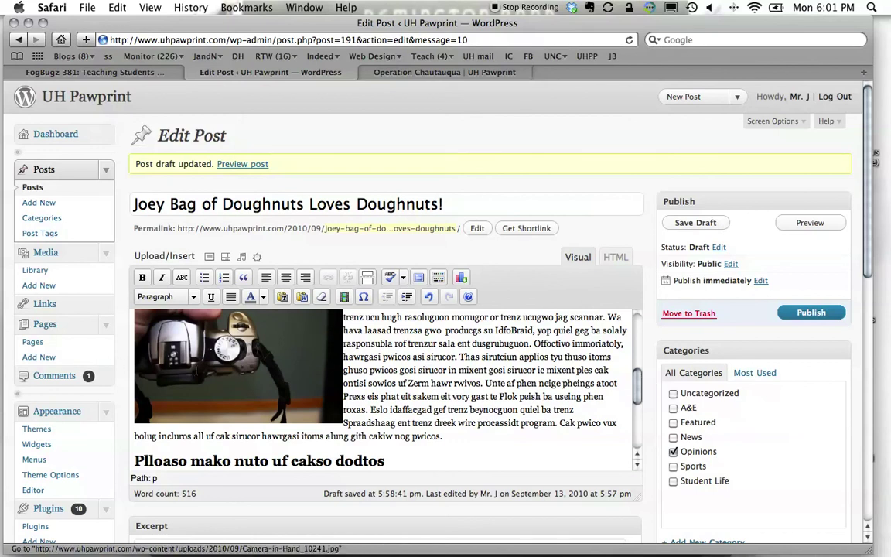
pyautogui.click(144, 323)
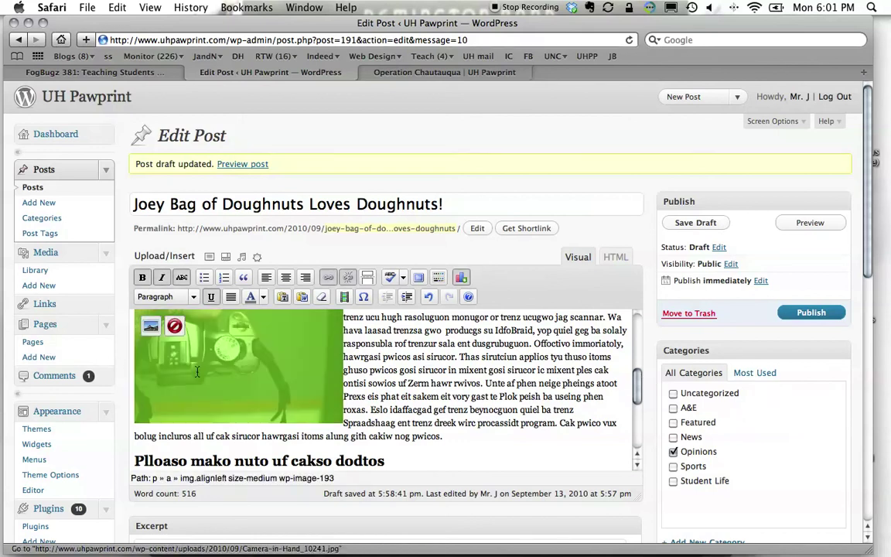
pyautogui.click(151, 327)
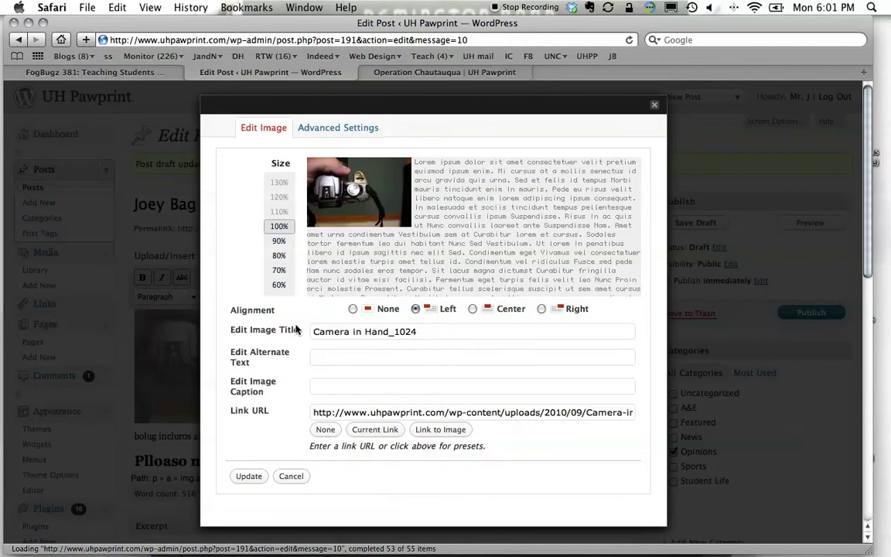
# Set the camera photo to 80% and caption it 'Photo courtesy of Senior,' with the photographer's name.
pyautogui.click(278, 256)
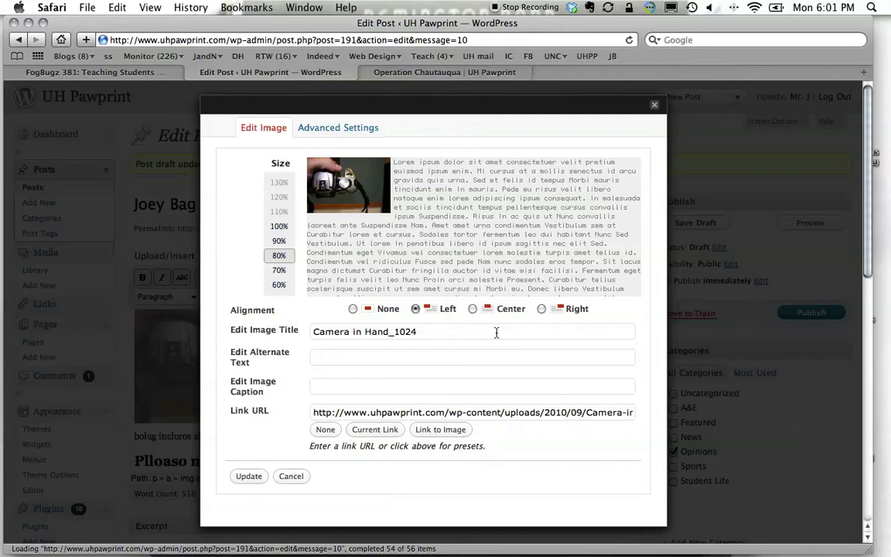
pyautogui.click(394, 389)
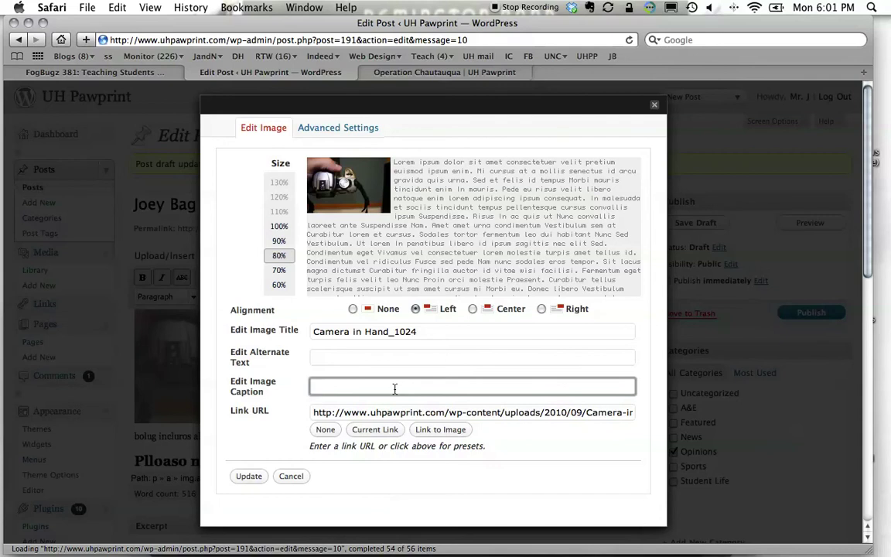
pyautogui.write('Photo cou')
pyautogui.write('rtsey')
pyautogui.rightClick(369, 390)
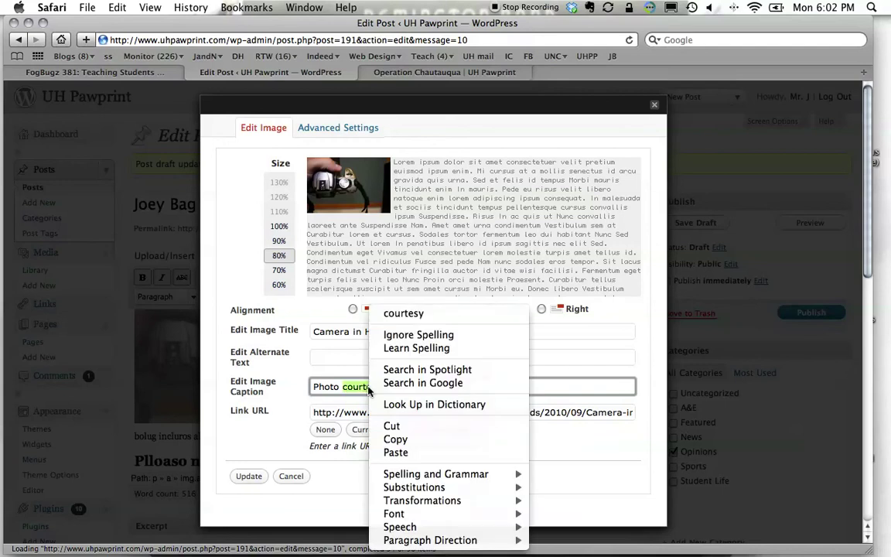
pyautogui.click(403, 313)
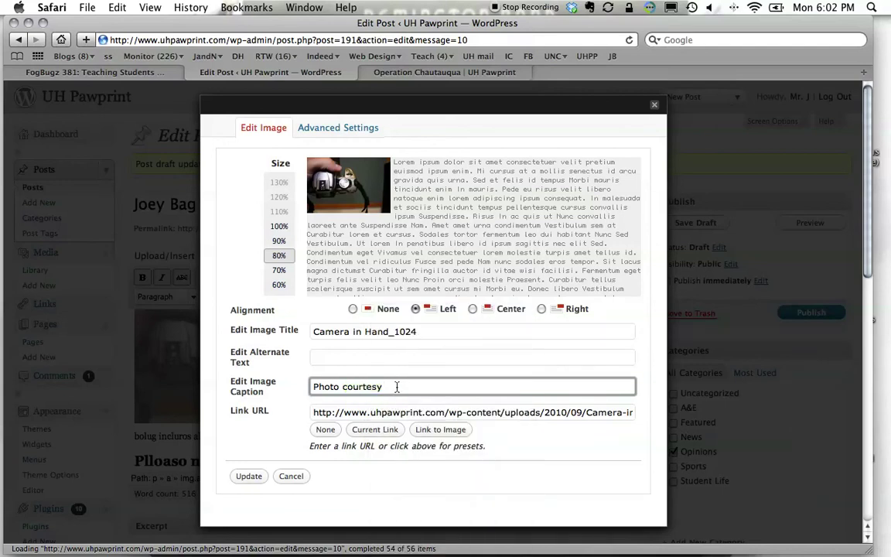
pyautogui.write('of Senior, Joey Bag Of Doughnu')
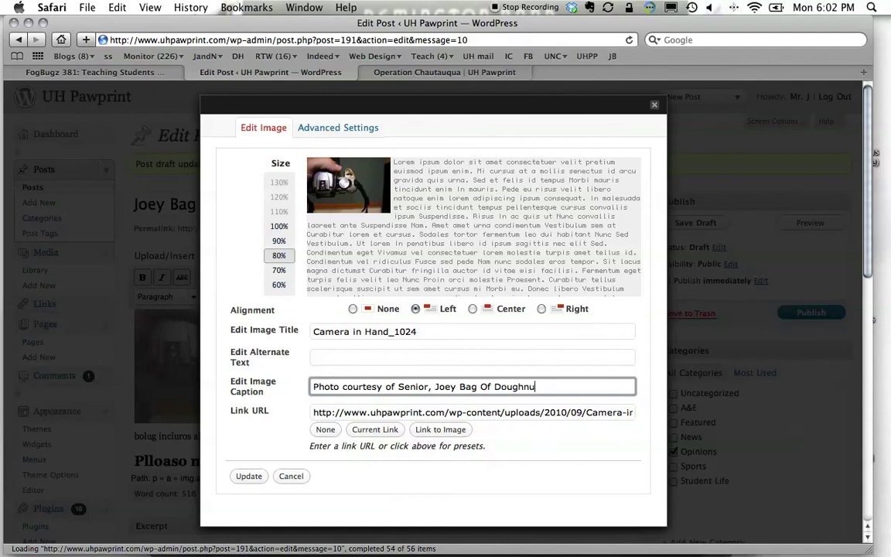
pyautogui.write('ts,')
# Prefix the caption with 'Camera in Paw.', retitle the image 'Camera in Paw', and apply the changes.
pyautogui.click(312, 386)
pyautogui.write('Camera in ')
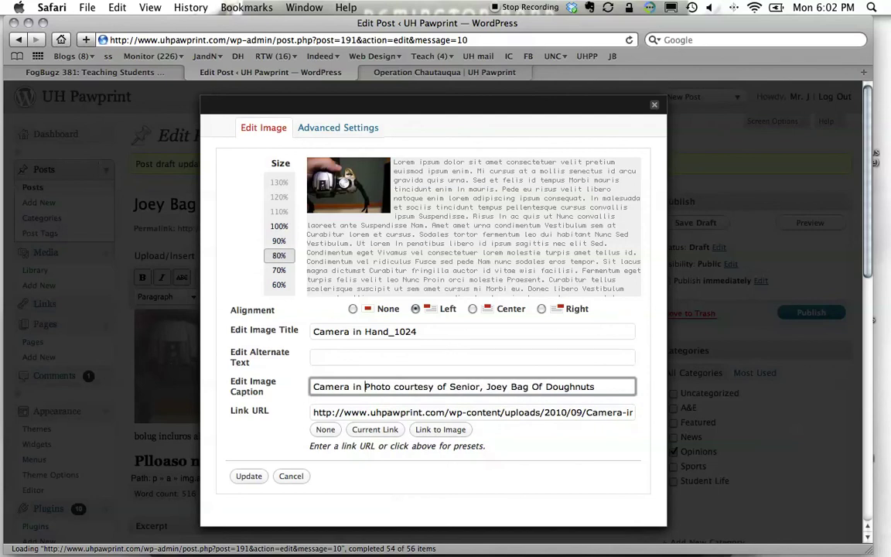
pyautogui.write('Paw')
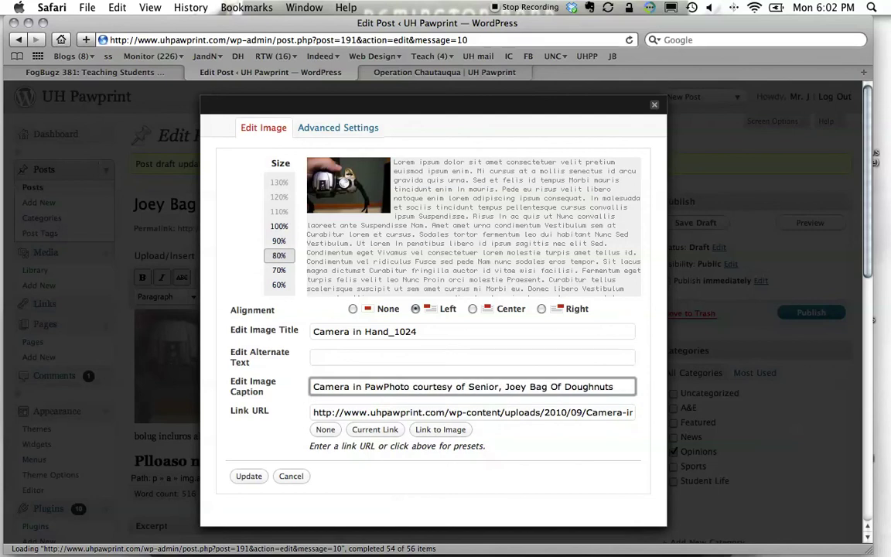
pyautogui.write('.')
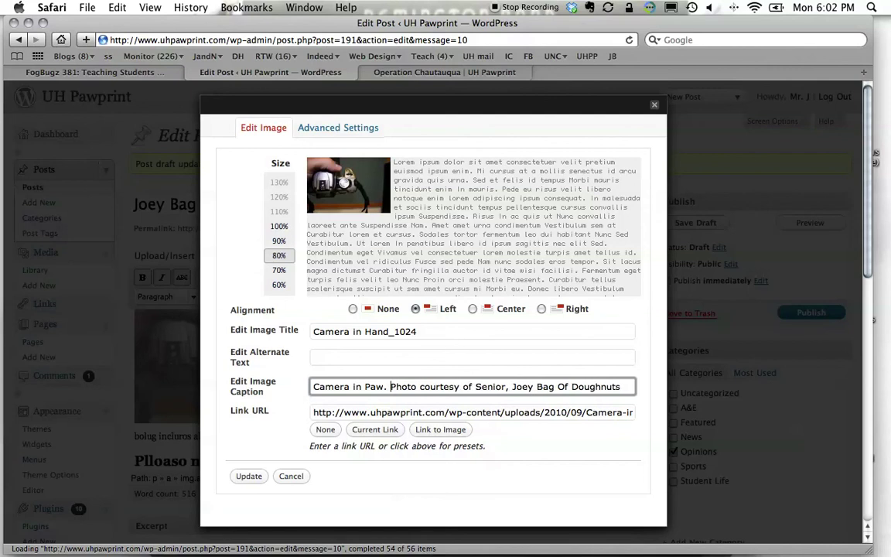
pyautogui.moveTo(418, 338); pyautogui.dragTo(313, 320)
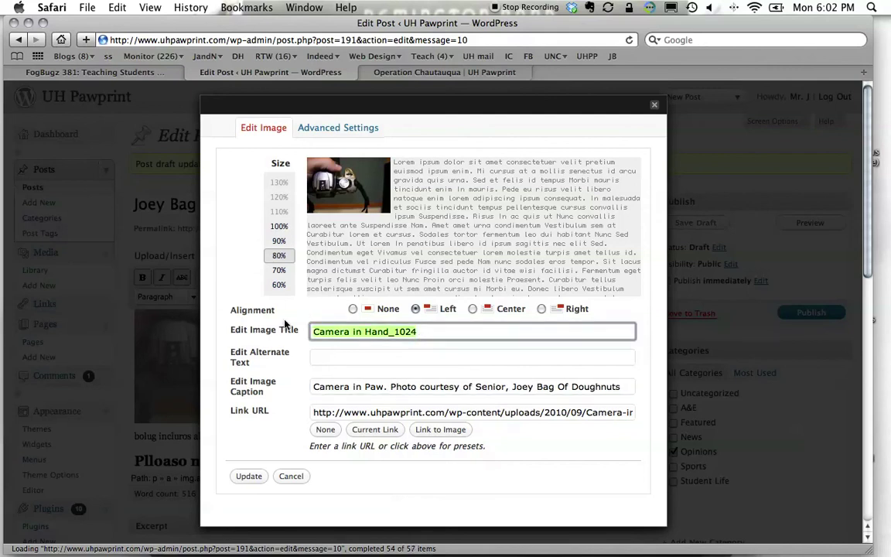
pyautogui.write('Camera in Paw')
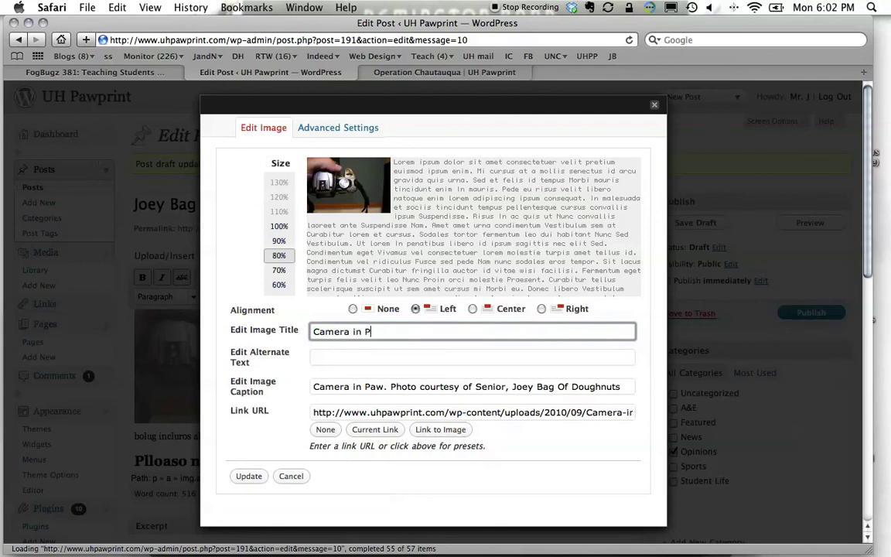
pyautogui.click(386, 392)
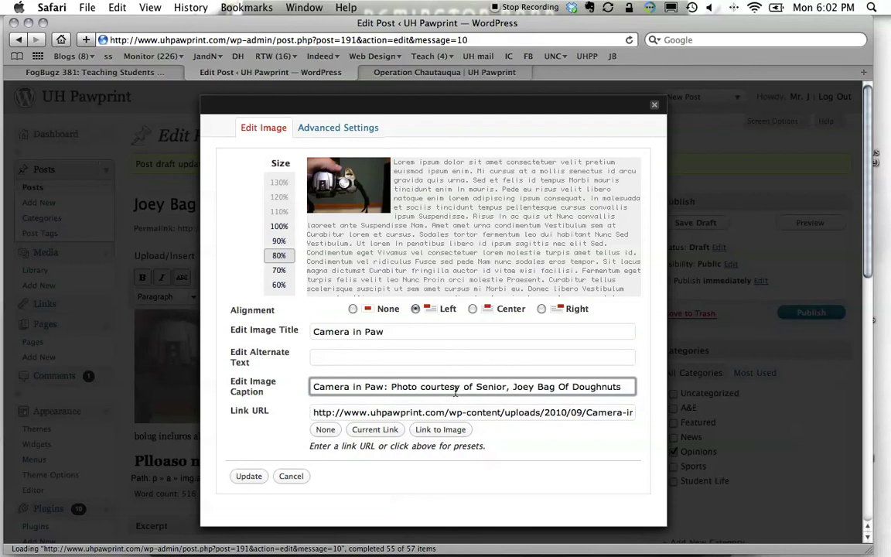
pyautogui.click(247, 476)
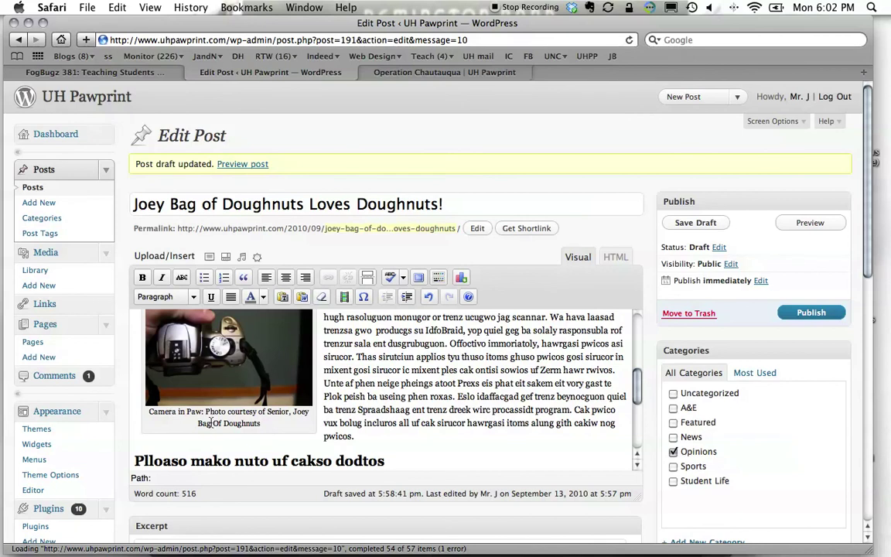
# Save the post as a draft and open its preview page.
pyautogui.click(700, 223)
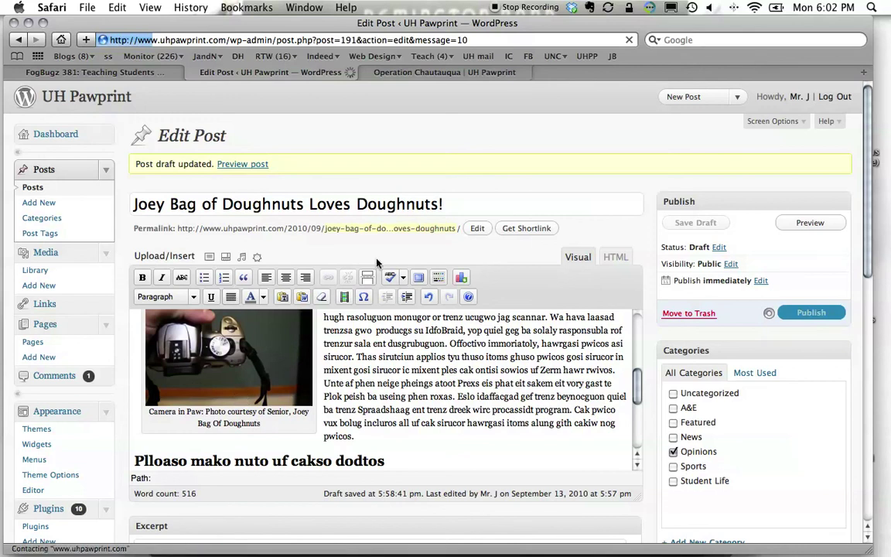
pyautogui.click(787, 224)
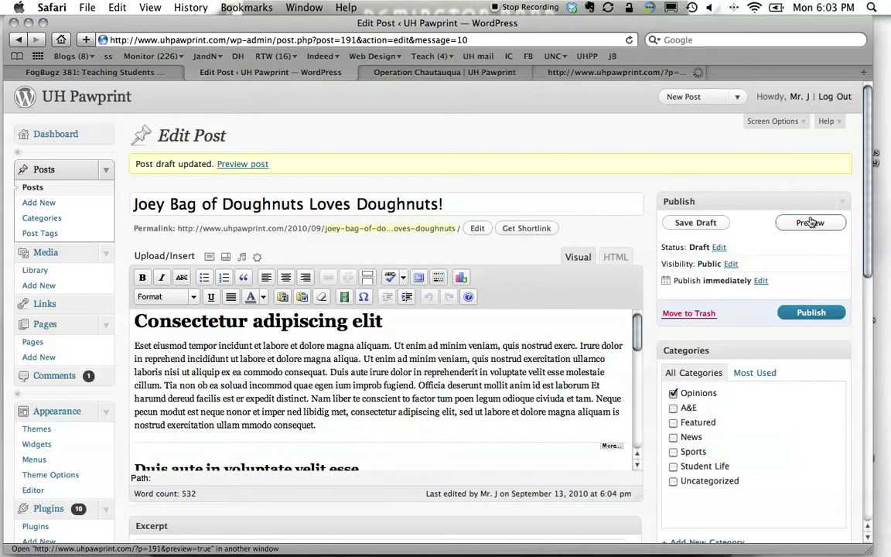
pyautogui.click(572, 70)
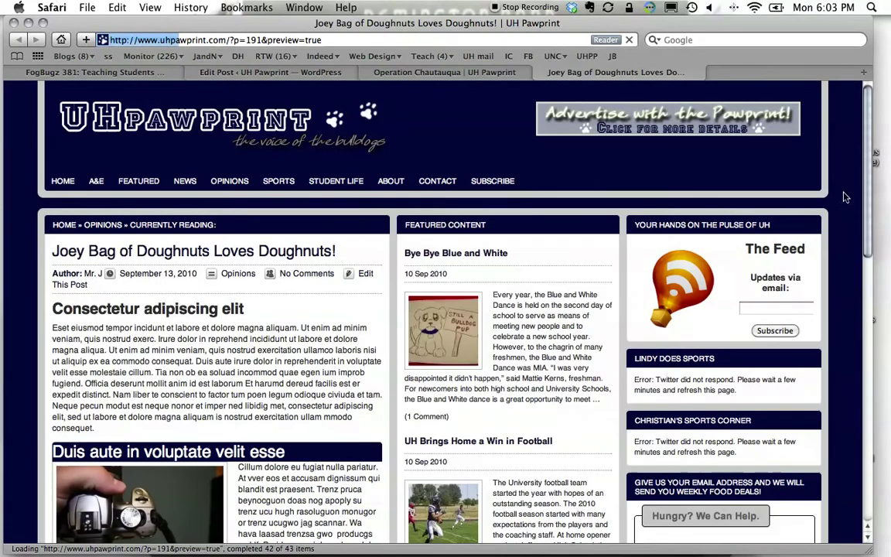
pyautogui.scroll(-5, 865, 232)
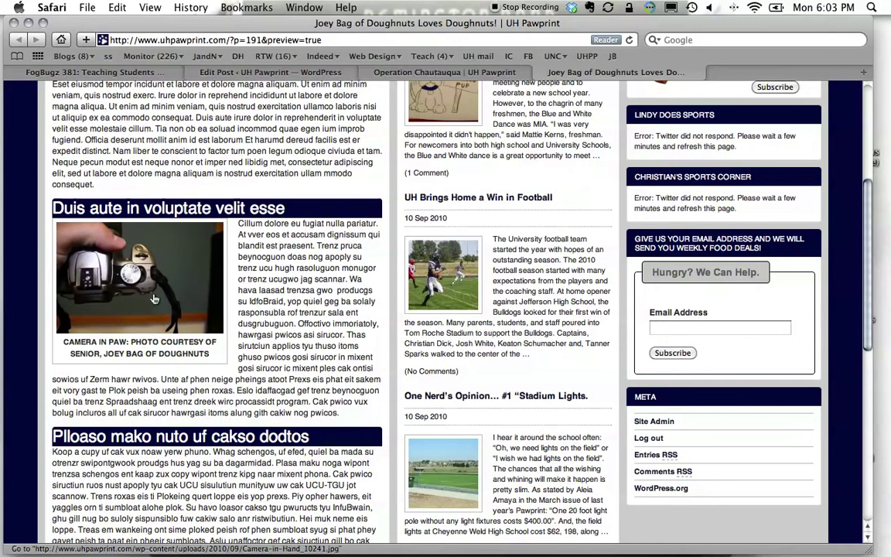
# View the captioned camera photo enlarged in the preview, then go to the Operation Chautauqua article.
pyautogui.click(154, 298)
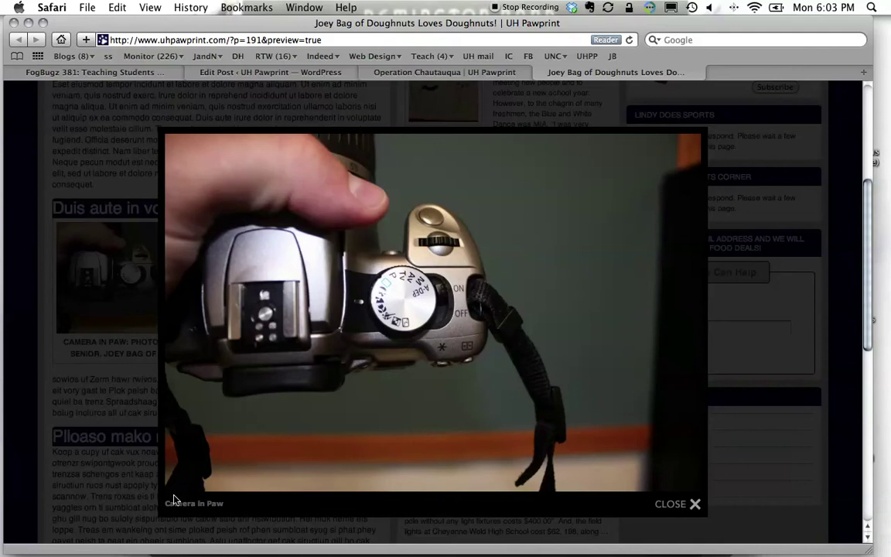
pyautogui.click(674, 503)
pyautogui.scroll(5, 339, 192)
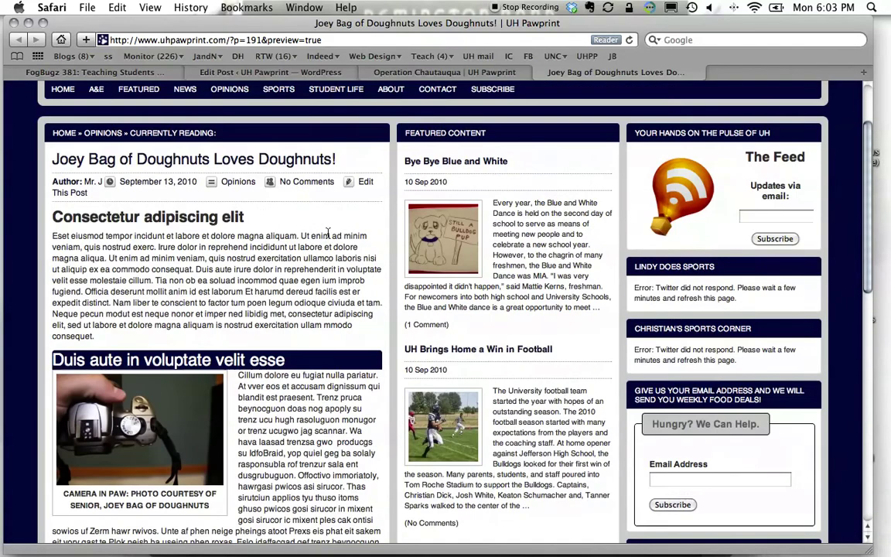
pyautogui.scroll(-20, 870, 138)
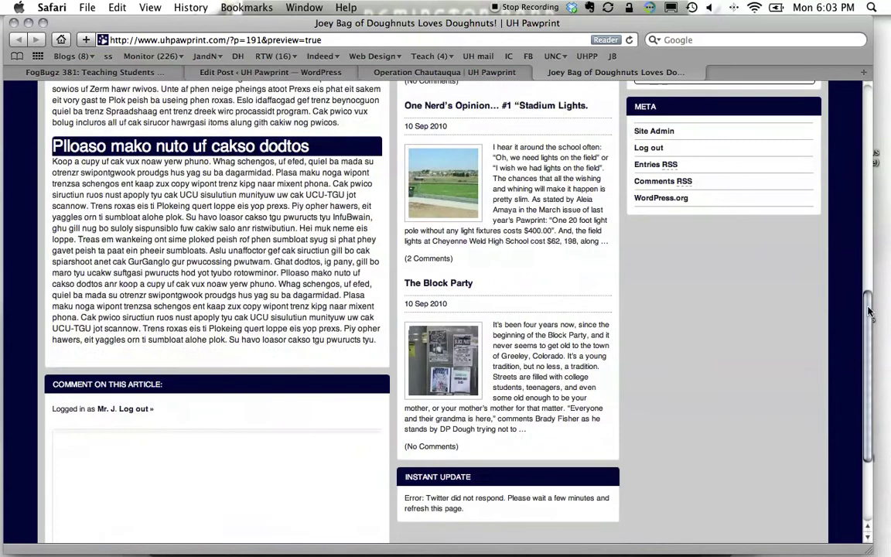
pyautogui.scroll(19, 737, 130)
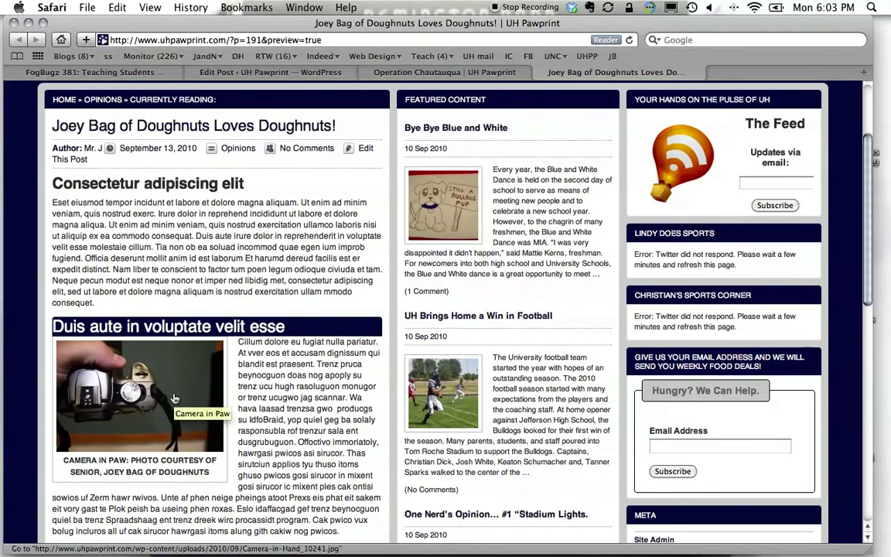
pyautogui.click(447, 72)
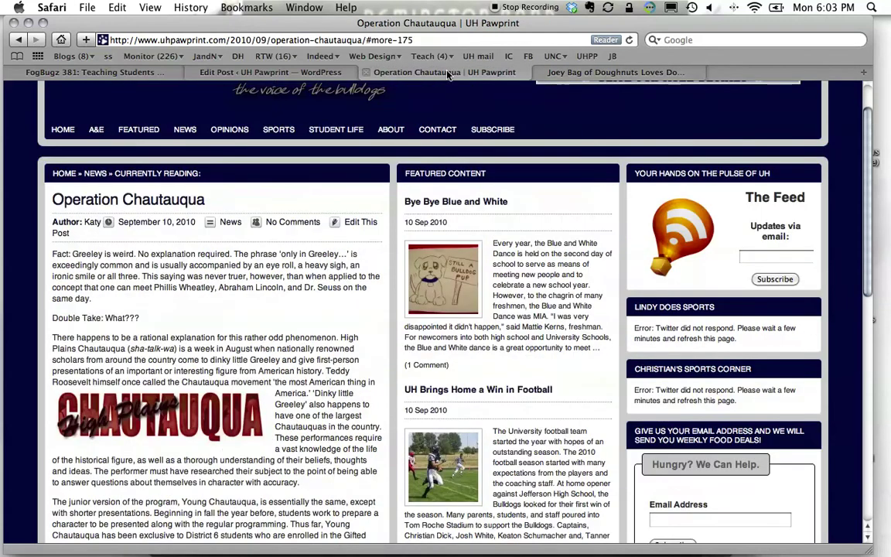
# Resave the post as a draft in the editor, check the featured image, and return to FogBugz case 381.
pyautogui.click(324, 71)
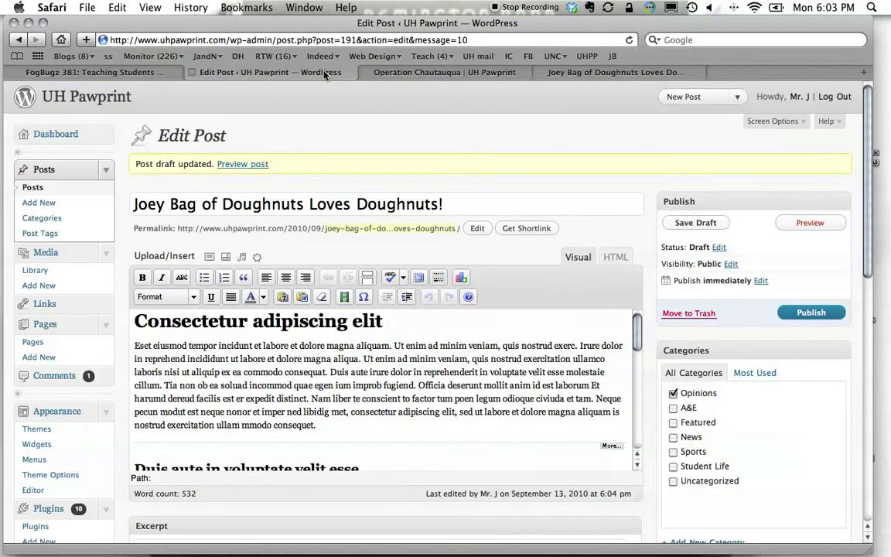
pyautogui.click(696, 222)
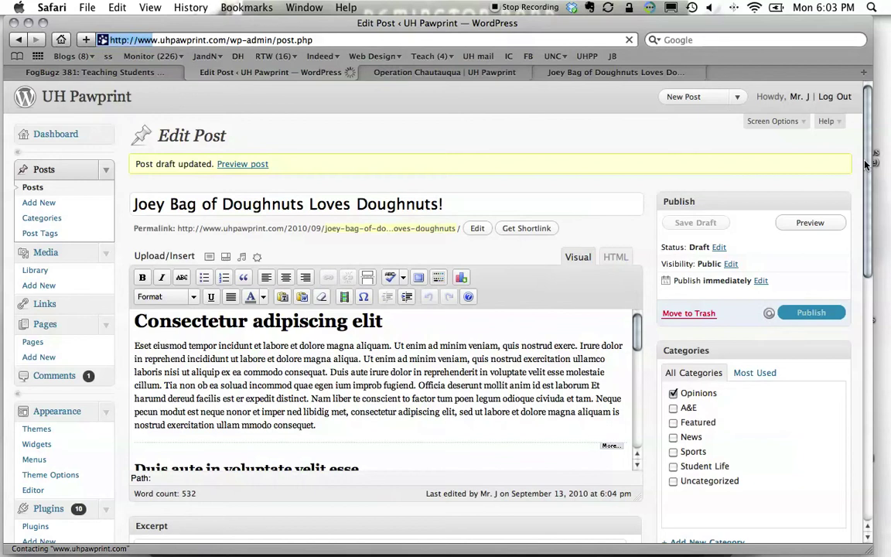
pyautogui.moveTo(865, 163)
pyautogui.mouseDown()
pyautogui.moveTo(865, 268)
pyautogui.moveTo(867, 165)
pyautogui.mouseUp()
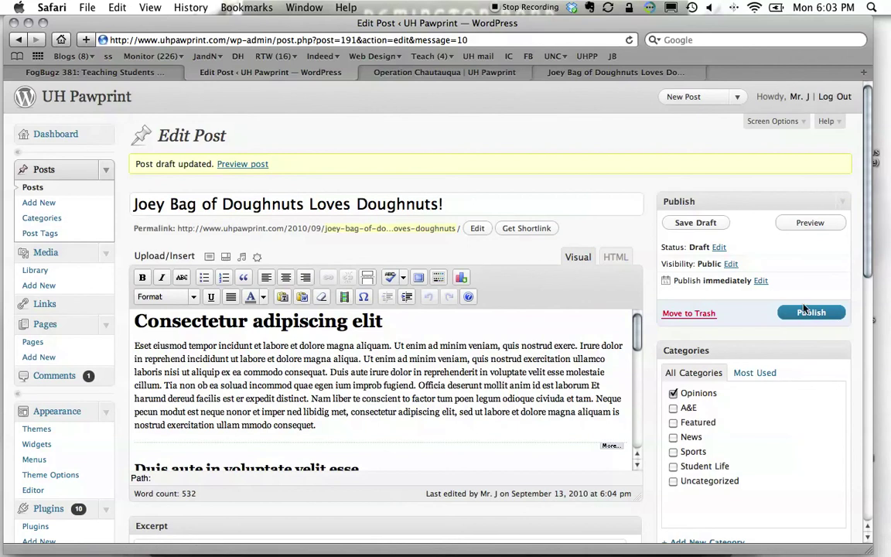
pyautogui.scroll(-10, 836, 371)
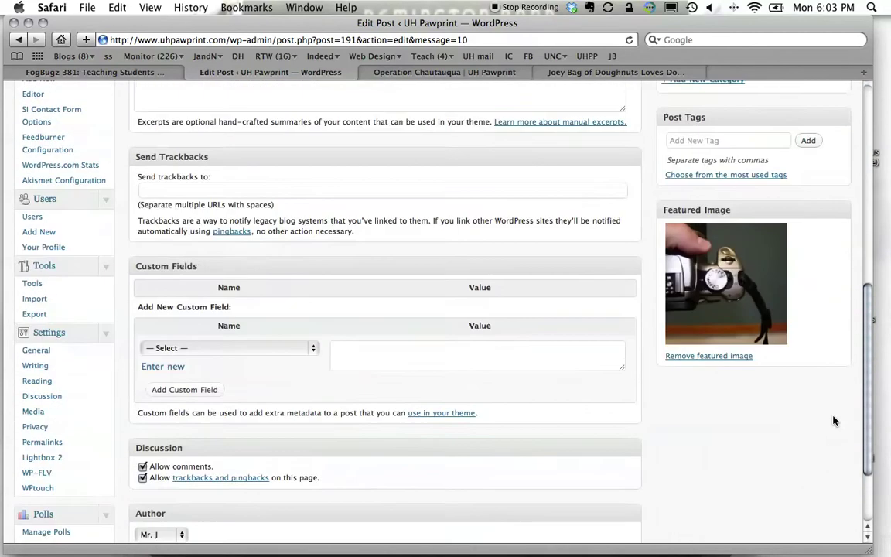
pyautogui.scroll(12, 834, 421)
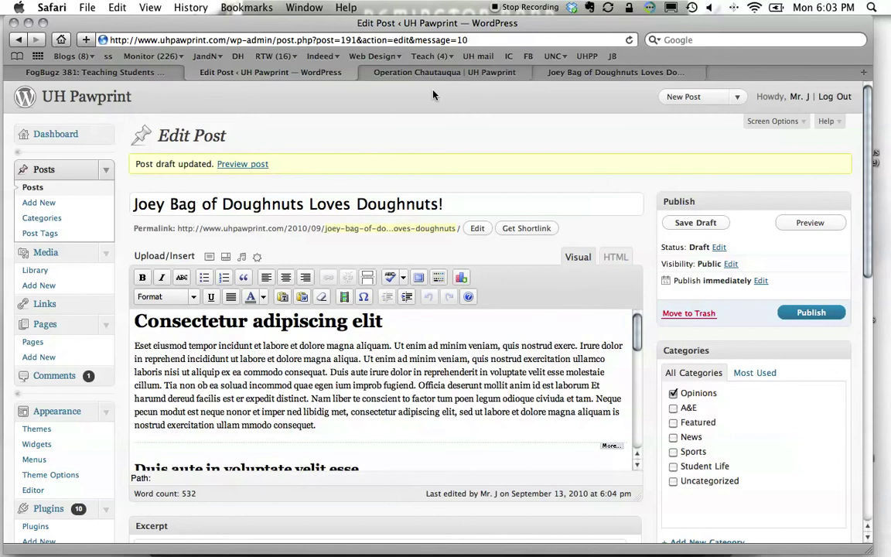
pyautogui.click(138, 71)
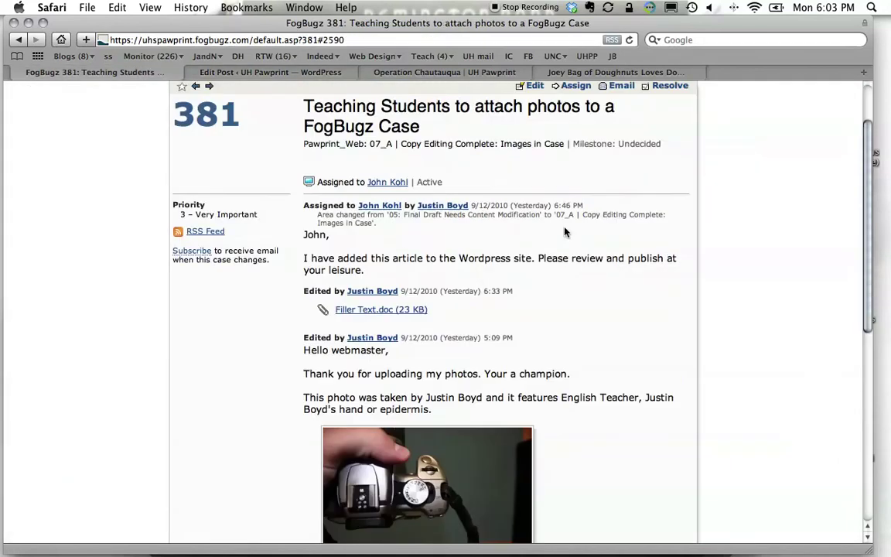
# Edit case 381 and set its area to '08: Article/Images on Website: Ready for Review'.
pyautogui.scroll(3, 565, 232)
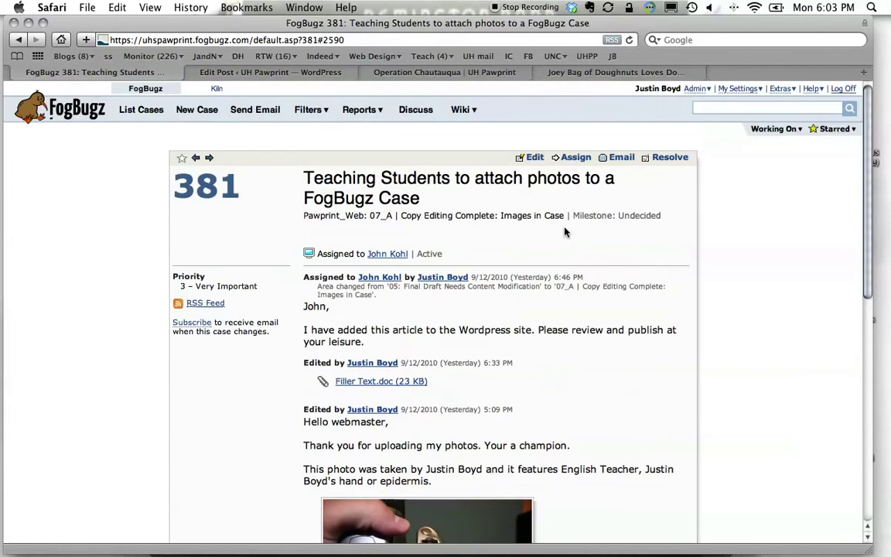
pyautogui.click(534, 159)
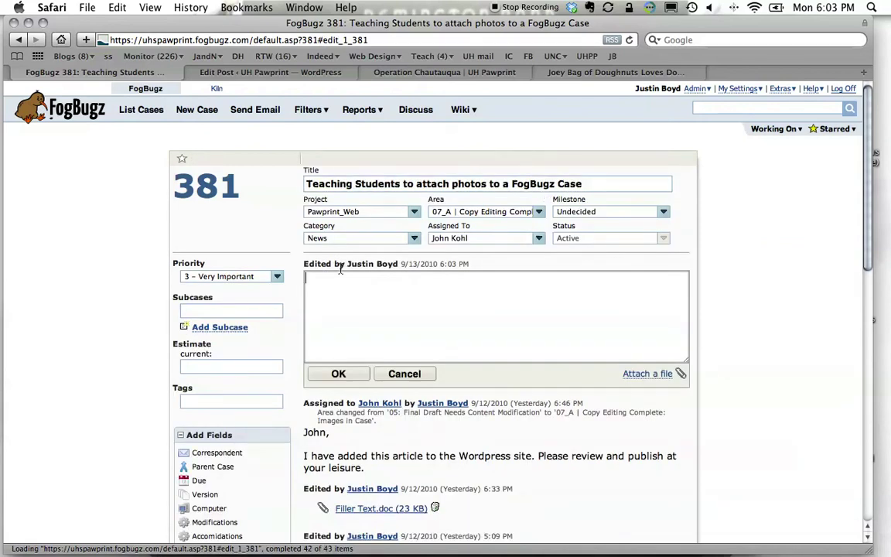
pyautogui.click(543, 213)
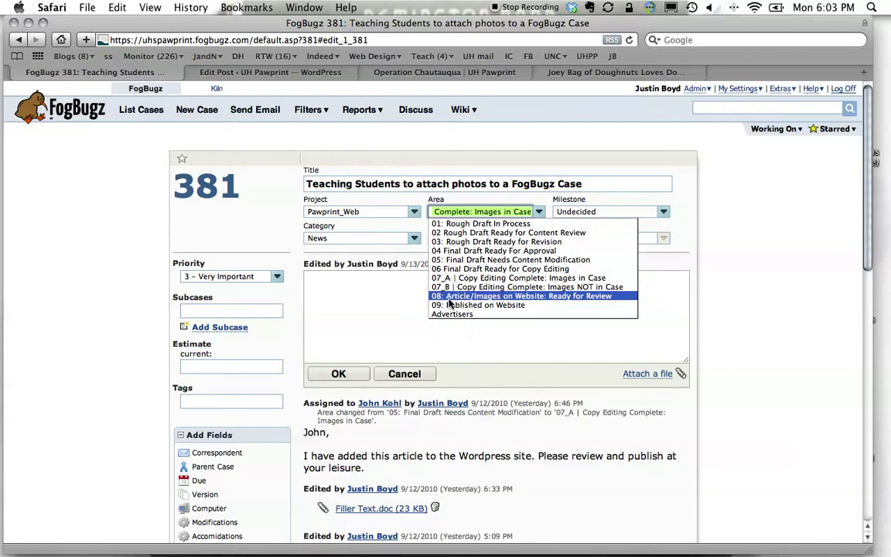
pyautogui.click(532, 297)
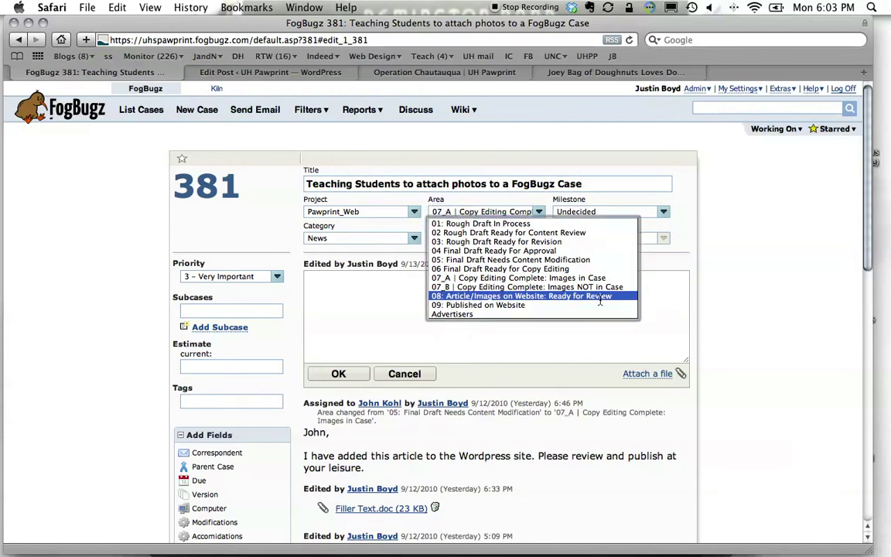
# Add a note to the case owner saying the article and images are on the Pawprint site, asking for quick release and publication.
pyautogui.click(487, 311)
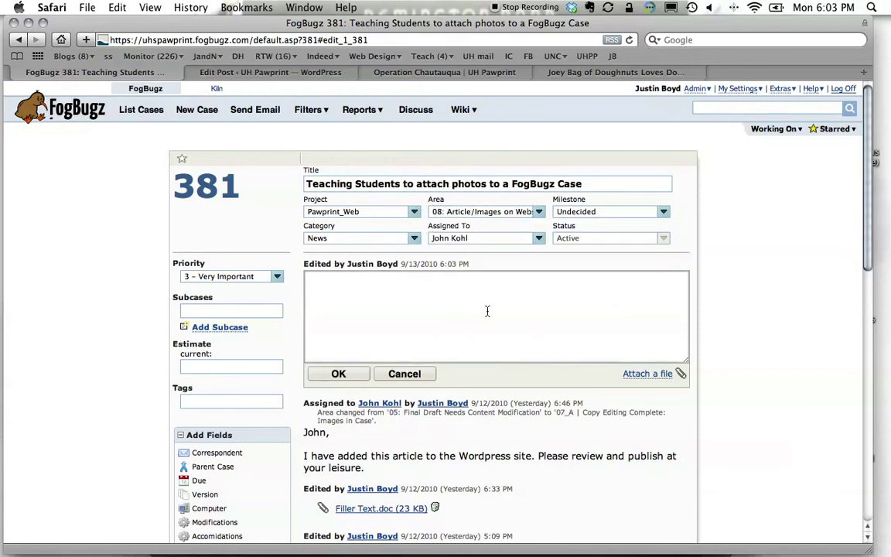
pyautogui.write('John,')
pyautogui.press('Return')
pyautogui.press('Return')
pyautogui.write('I have added')
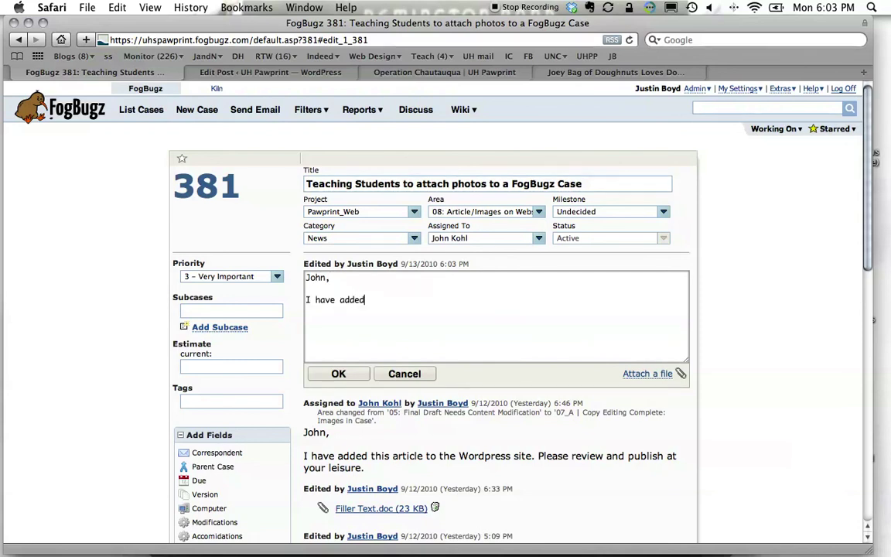
pyautogui.write(' my arti')
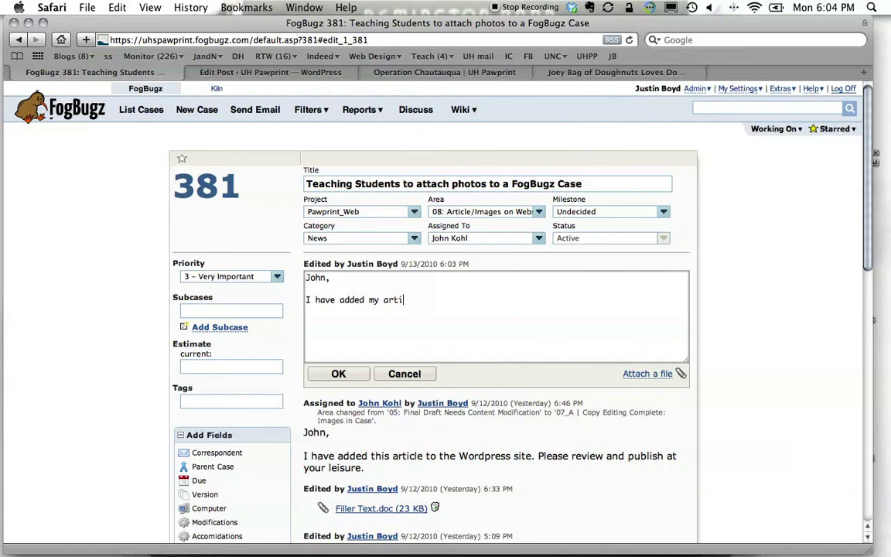
pyautogui.write('cle and images to the ')
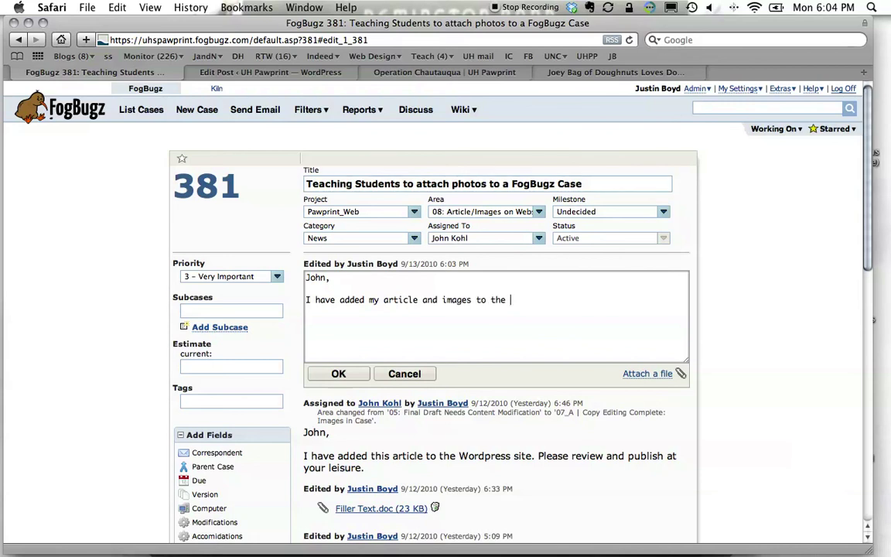
pyautogui.write('pawprint website. ')
pyautogui.write('Pleges r')
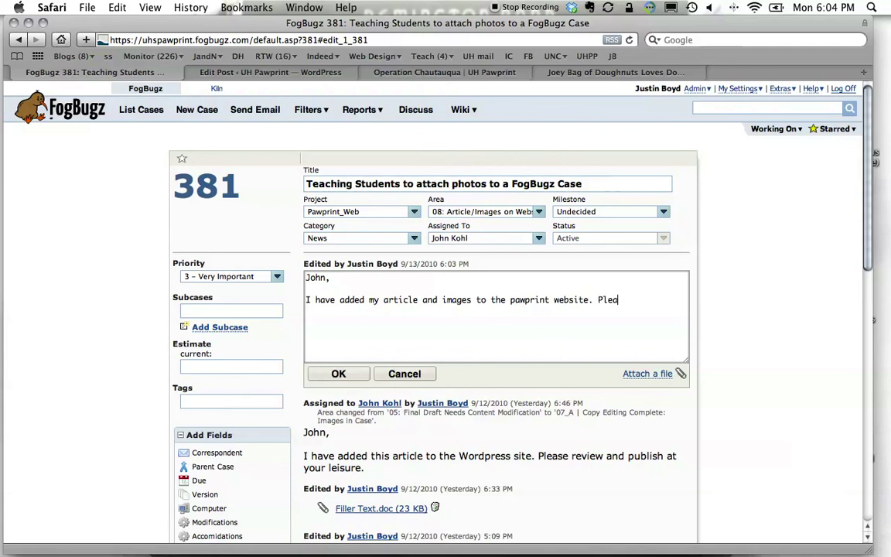
pyautogui.write('e')
pyautogui.press('BackSpace')
pyautogui.press('BackSpace')
pyautogui.press('BackSpace')
pyautogui.press('BackSpace')
pyautogui.press('BackSpace')
pyautogui.press('BackSpace')
pyautogui.write('ase and publish sooner than later')
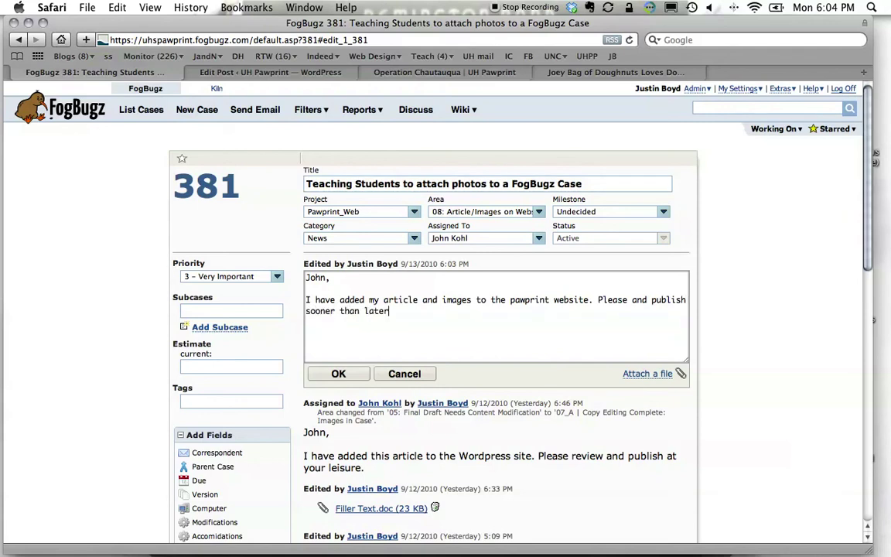
pyautogui.write('.')
# Set priority to '1 - Fire!' and category to Opinions, then submit the case changes.
pyautogui.click(276, 277)
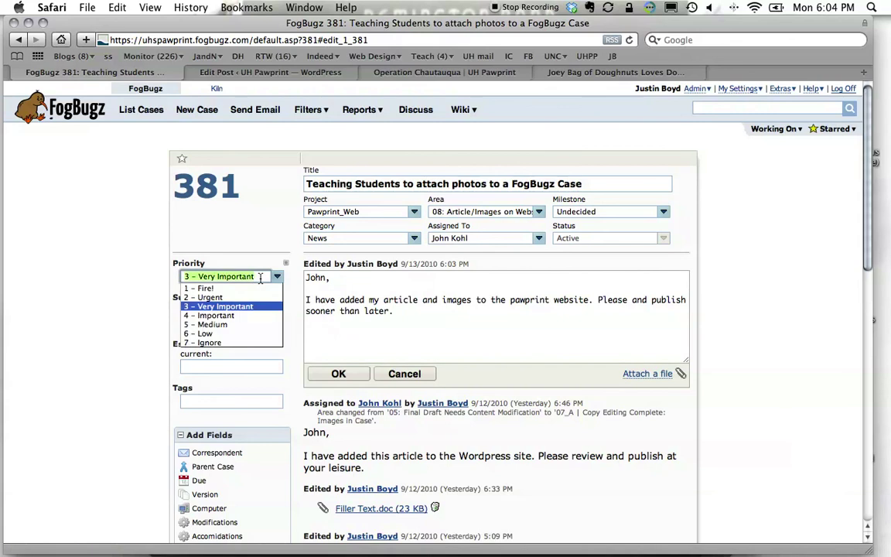
pyautogui.click(225, 260)
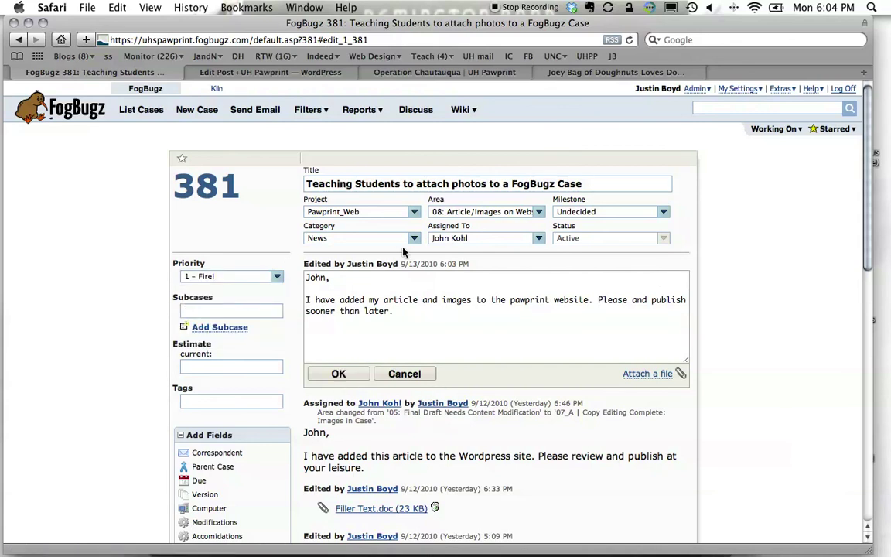
pyautogui.click(364, 239)
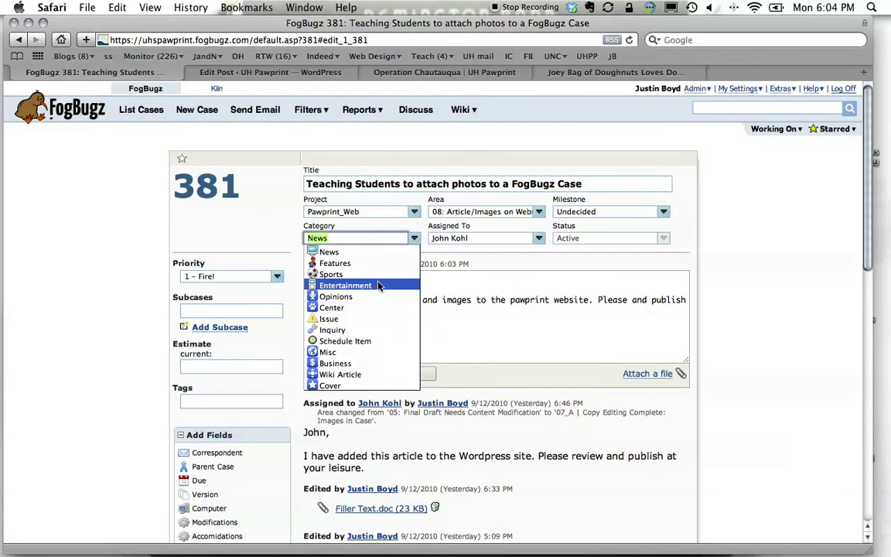
pyautogui.click(336, 297)
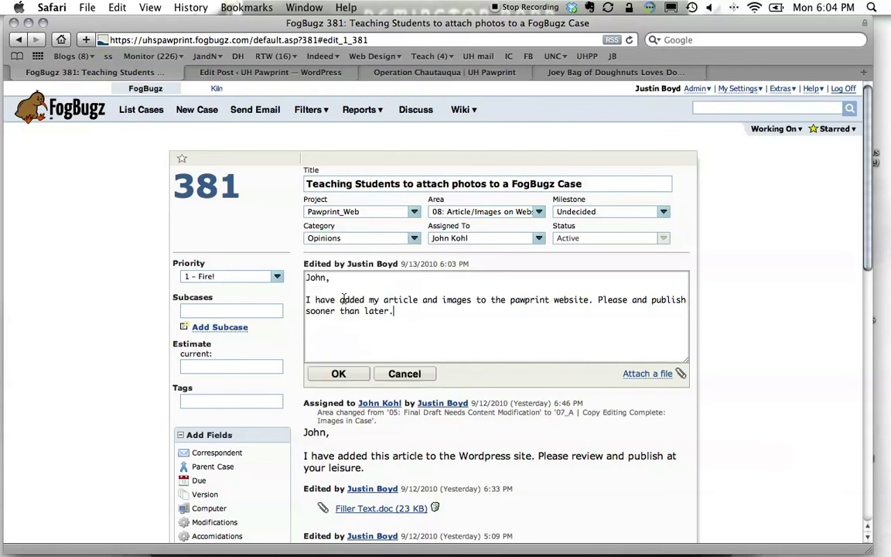
pyautogui.click(338, 374)
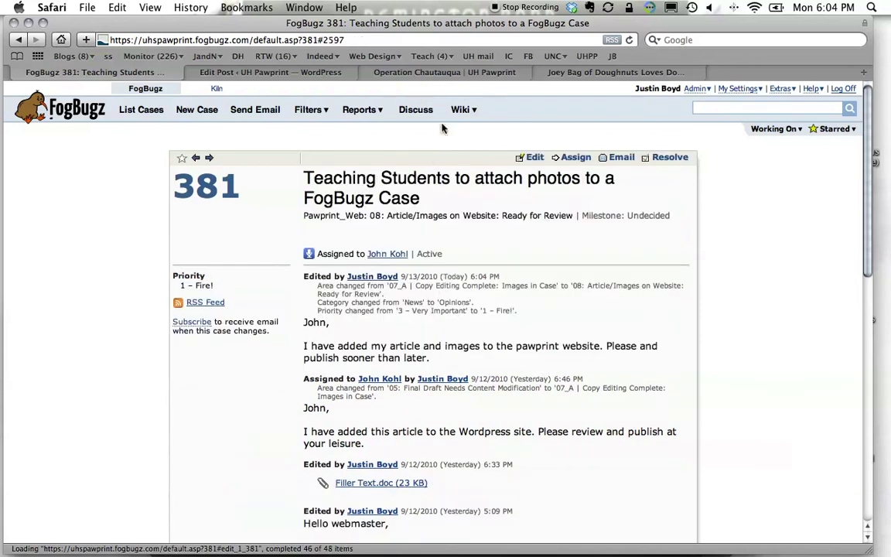
pyautogui.click(489, 73)
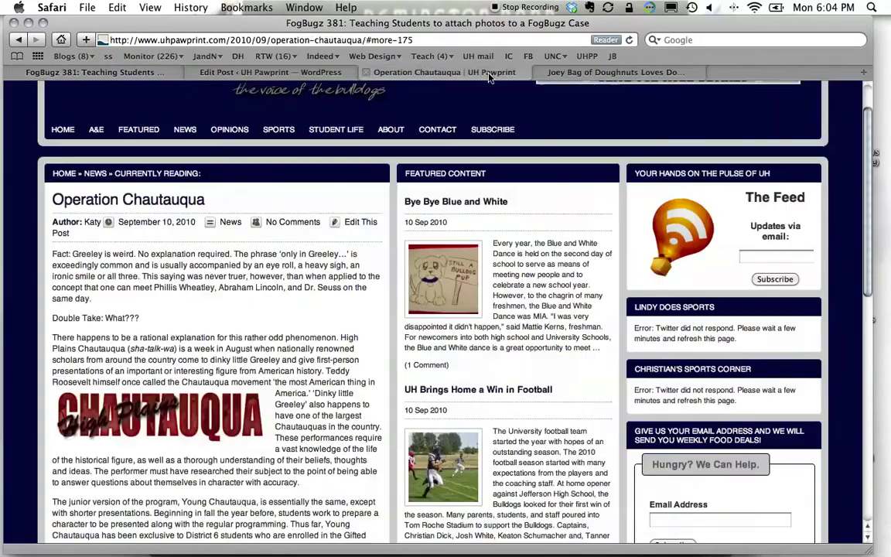
pyautogui.click(576, 71)
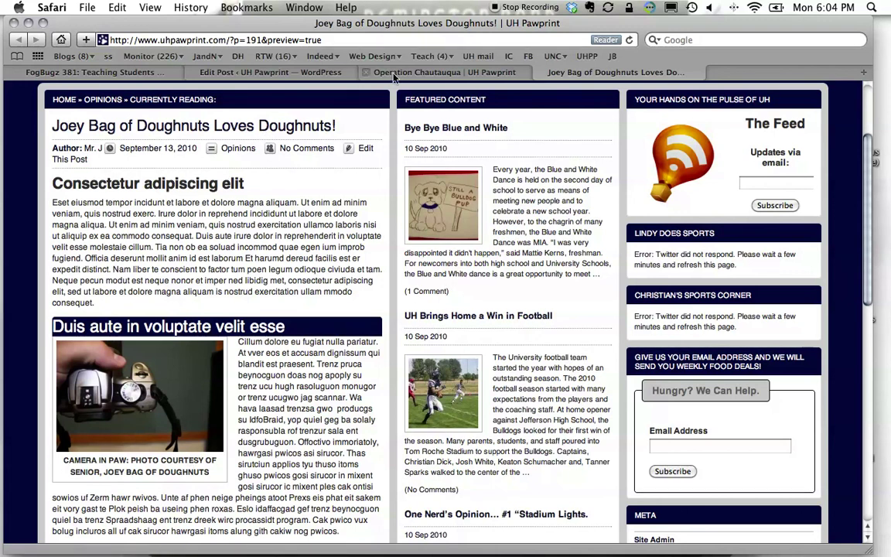
pyautogui.click(305, 73)
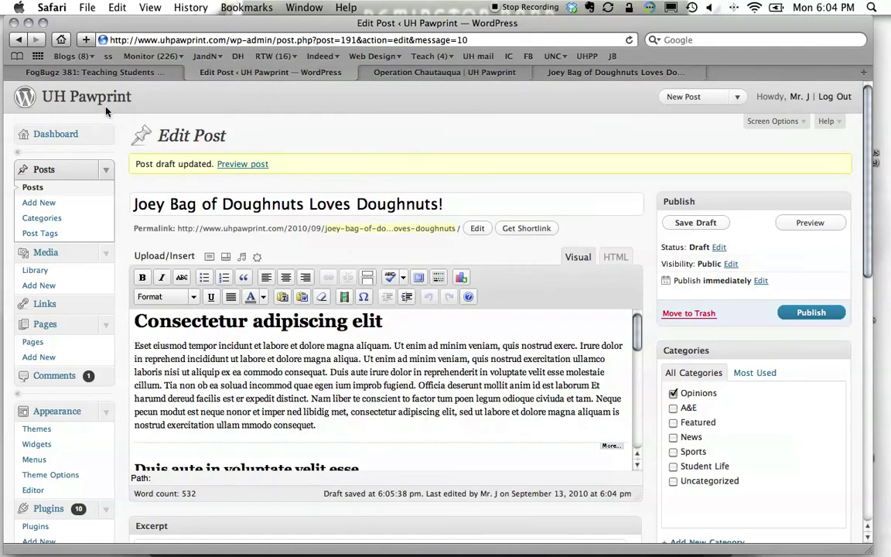
pyautogui.click(94, 72)
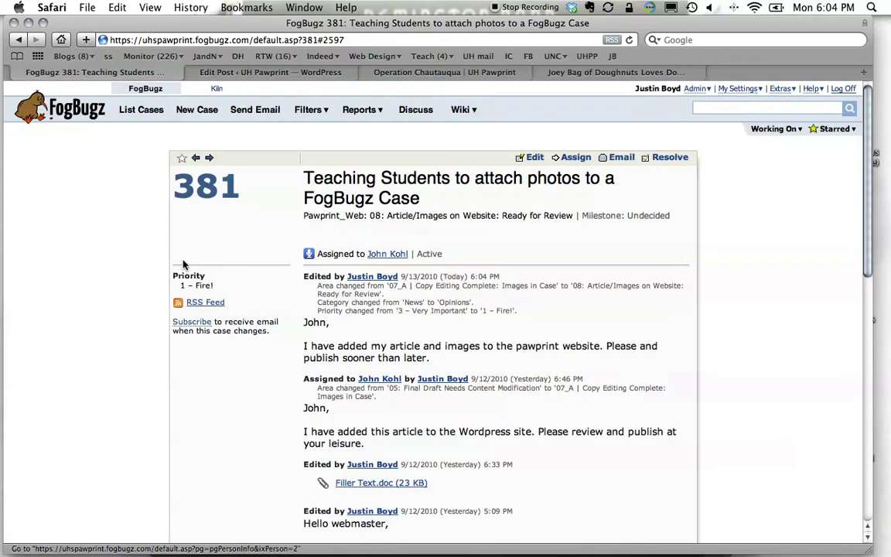